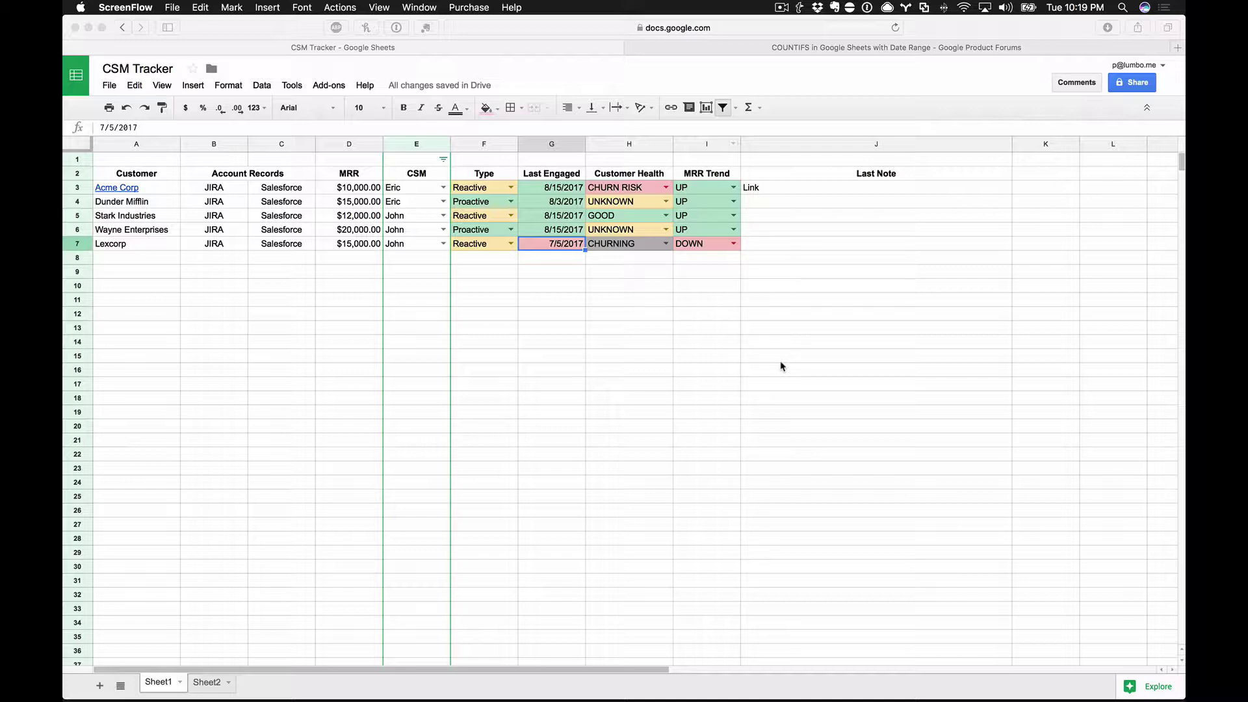
Switch to the John's Metrics sheet and select its summary table.
{"action": "left_click", "coordinate": [270, 90]}
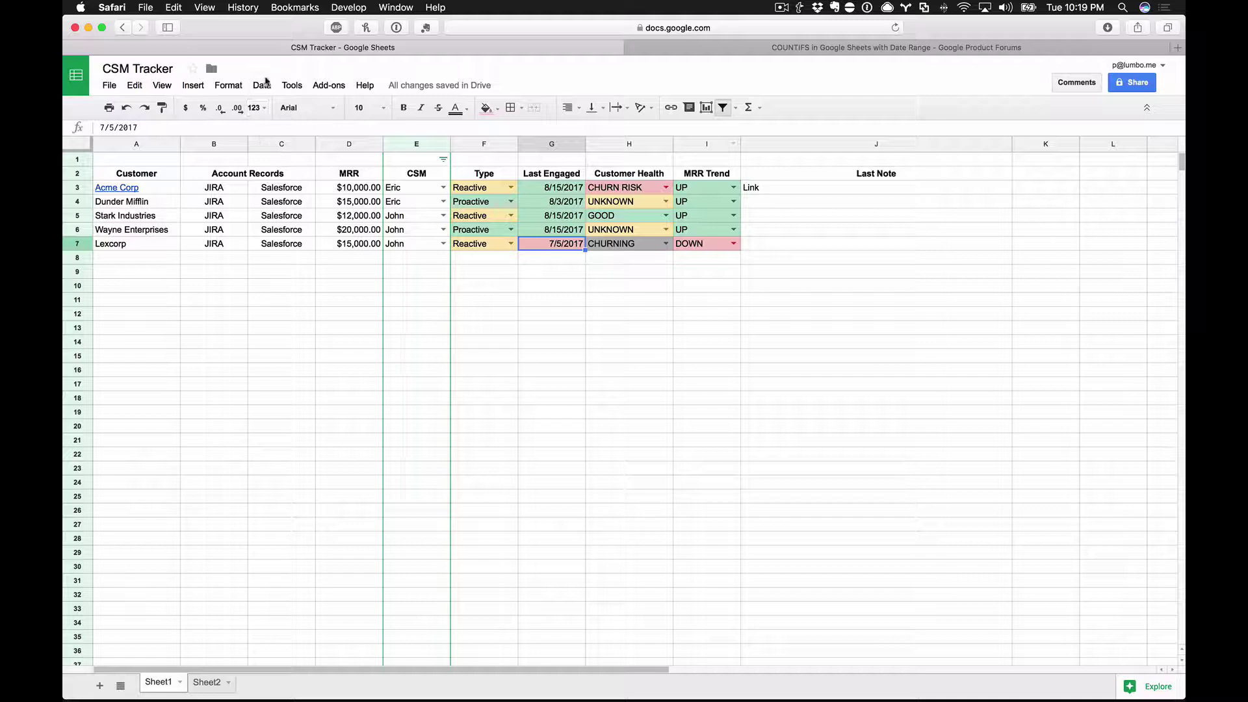
{"action": "left_click", "coordinate": [265, 82]}
{"action": "left_click", "coordinate": [478, 289]}
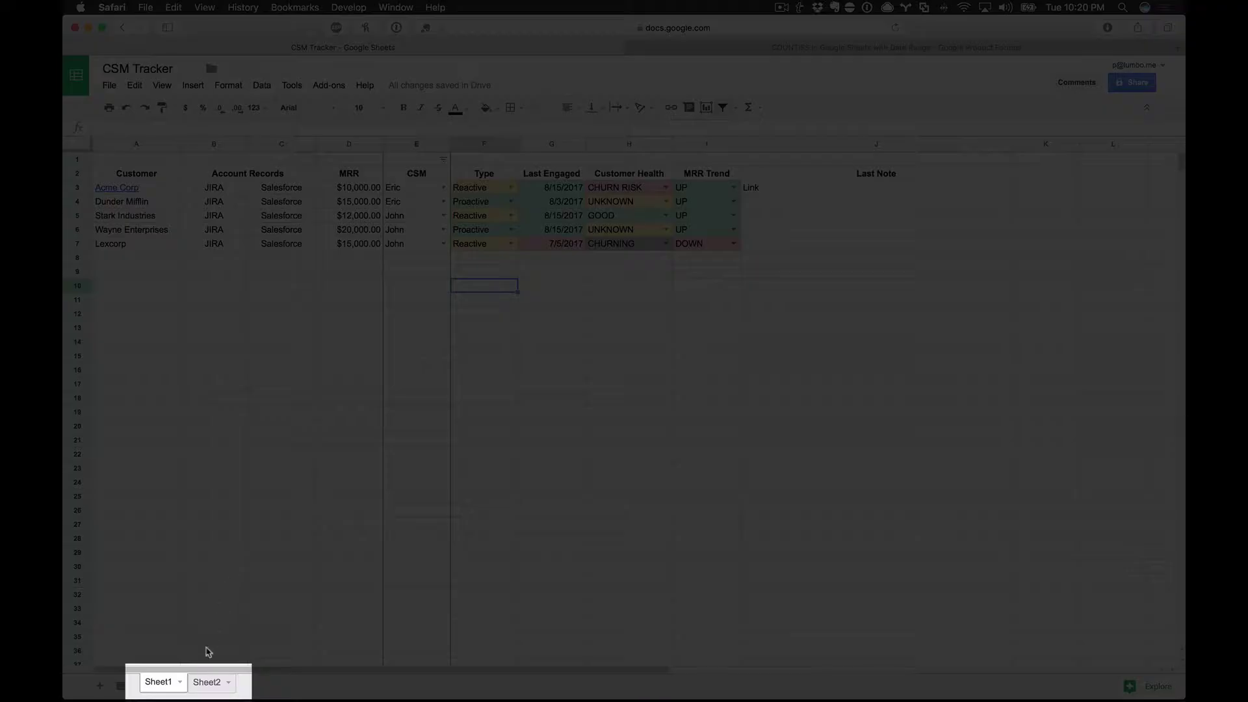
{"action": "left_click", "coordinate": [207, 682]}
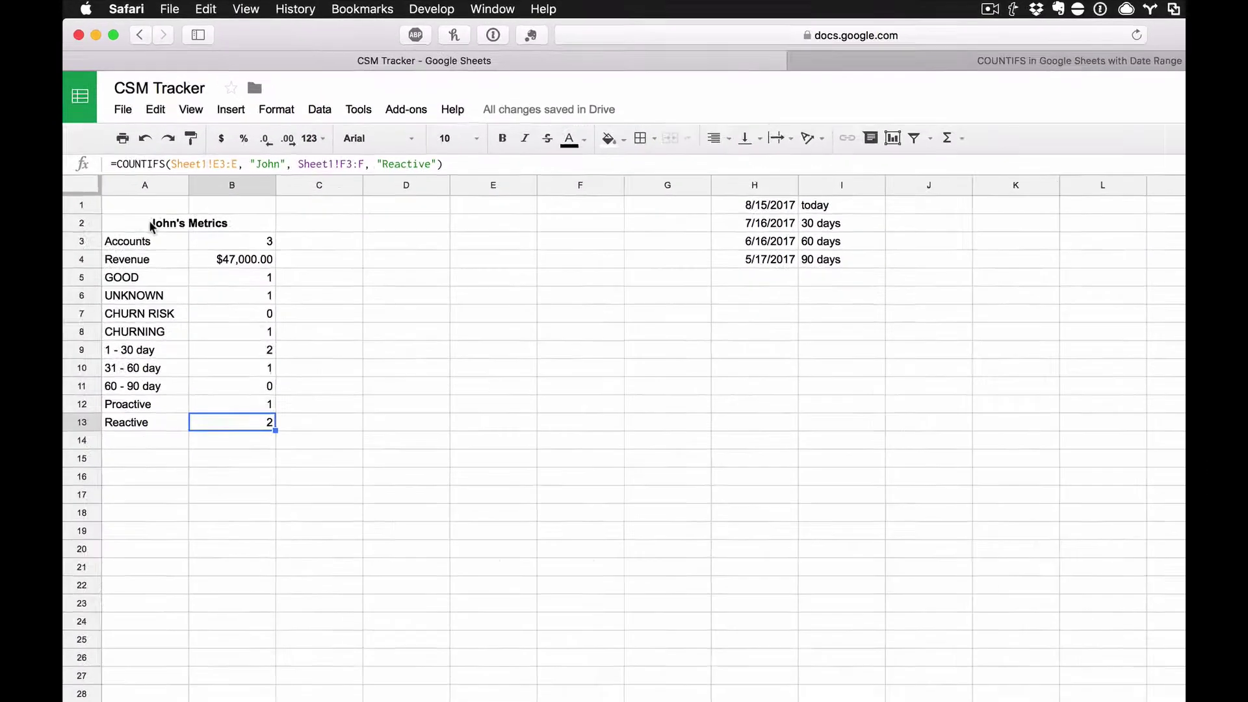
{"action": "left_click_drag", "start_coordinate": [151, 225], "coordinate": [233, 423]}
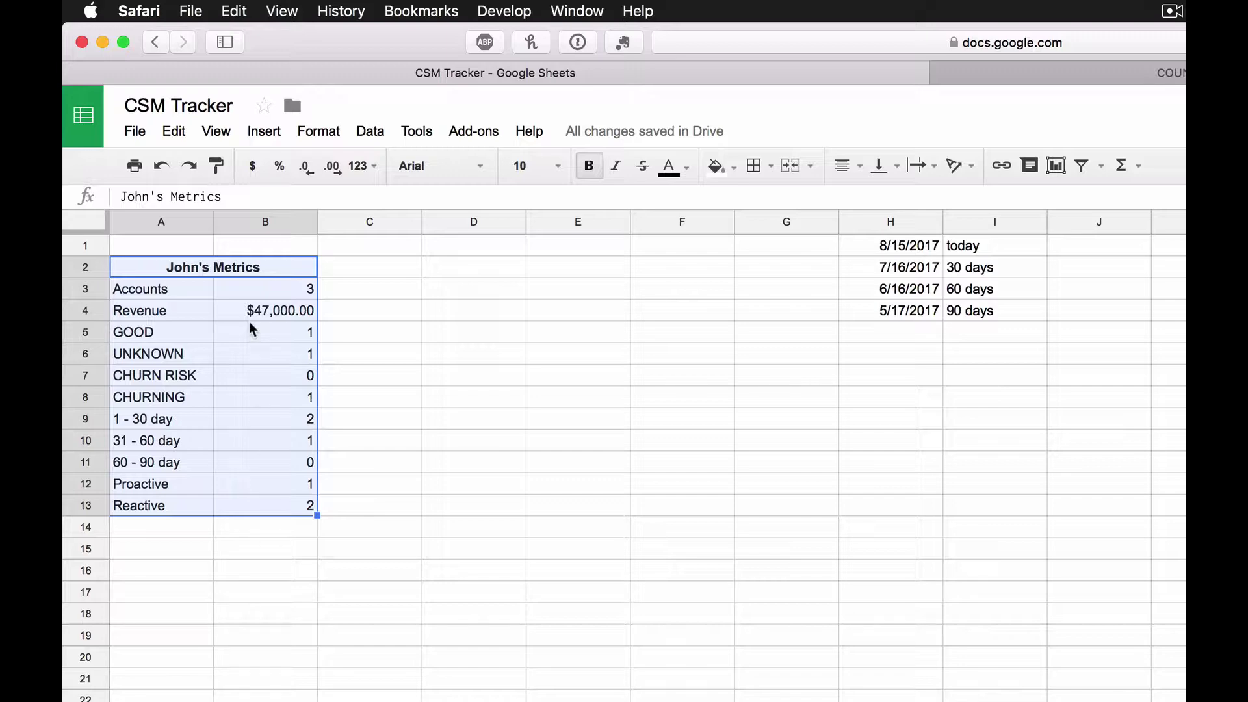
Review column B's COUNTIF, SUMIF and COUNTIFS formulas from Accounts down to Reactive.
{"action": "left_click", "coordinate": [204, 292]}
{"action": "left_click", "coordinate": [239, 297]}
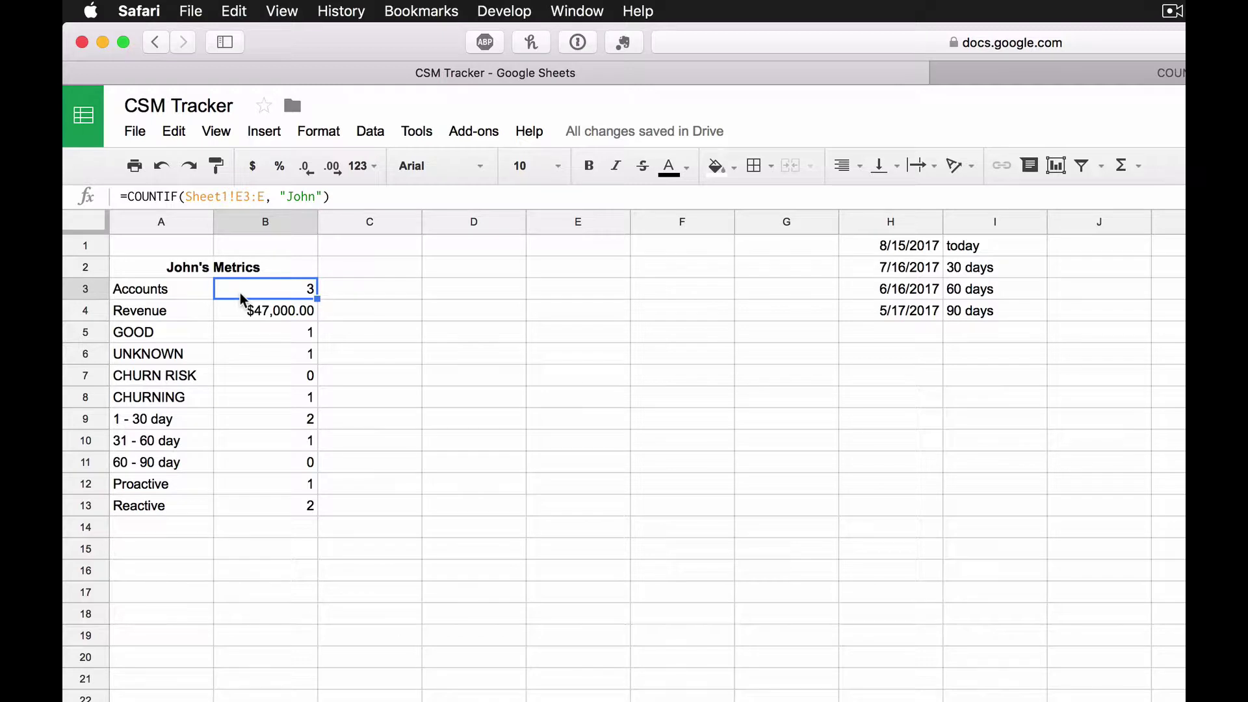
{"action": "left_click", "coordinate": [241, 302]}
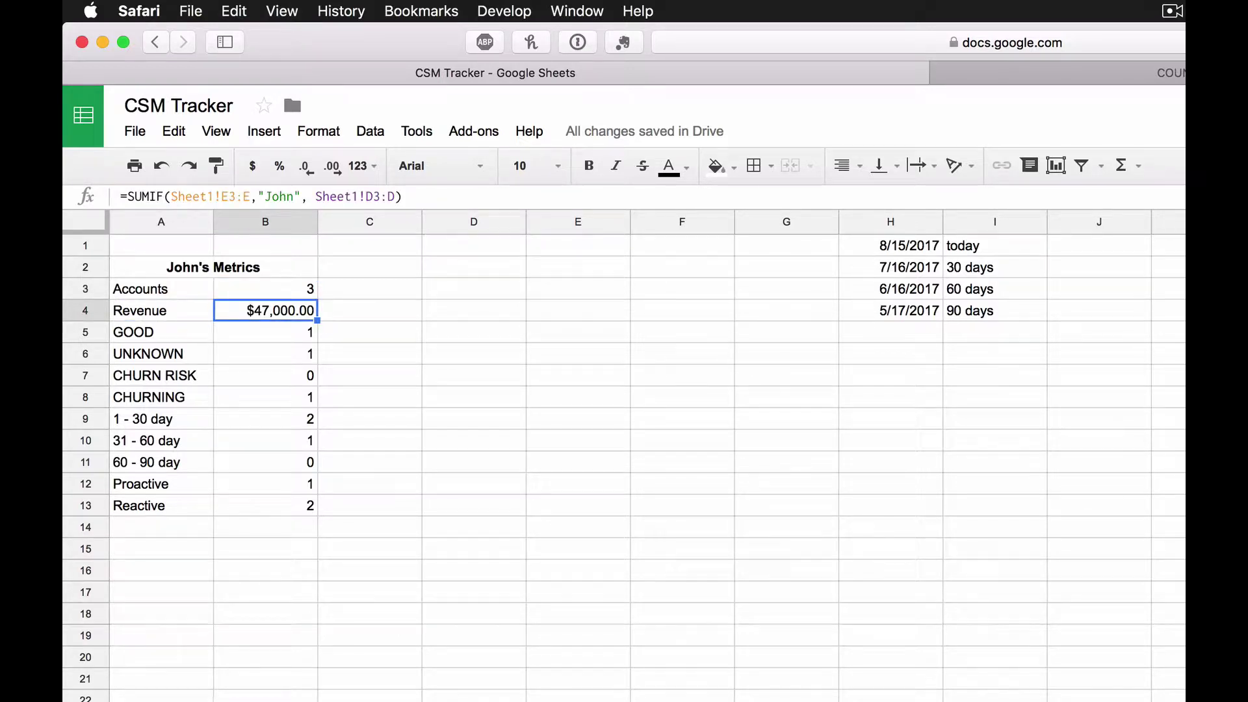
{"action": "left_click", "coordinate": [265, 333]}
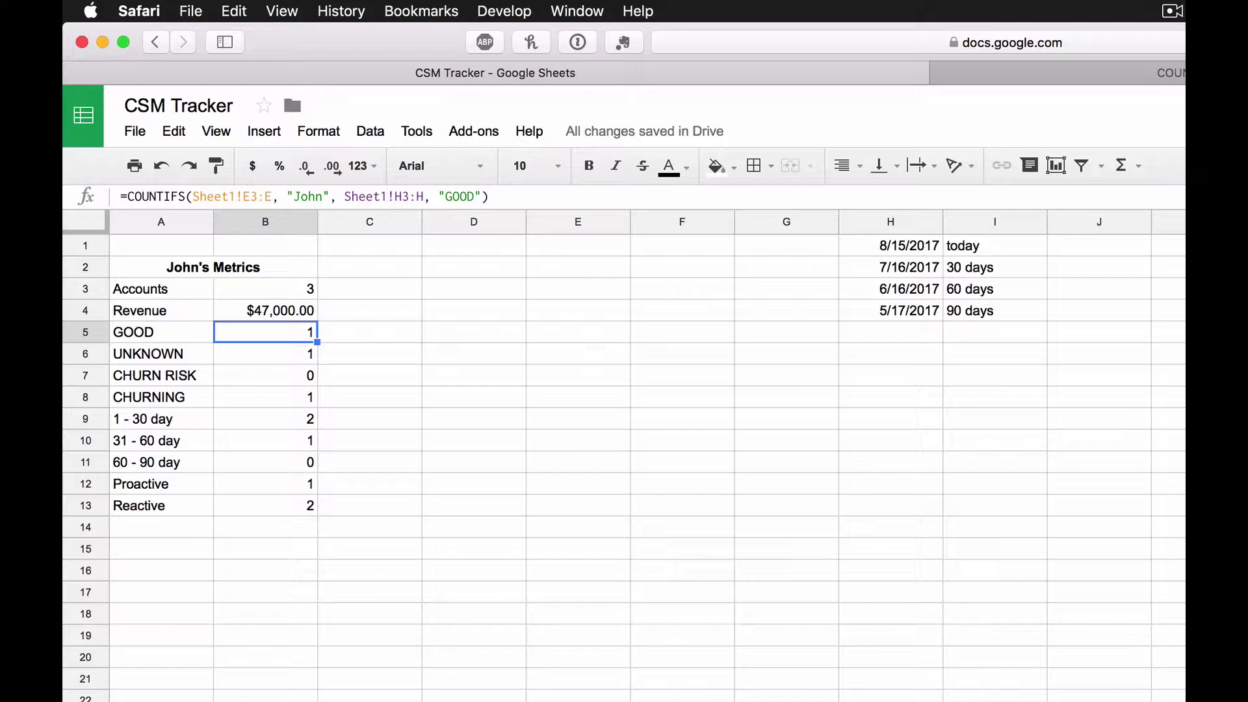
{"action": "key", "text": "Down"}
{"action": "key", "text": "Down"}
{"action": "key", "text": "Down"}
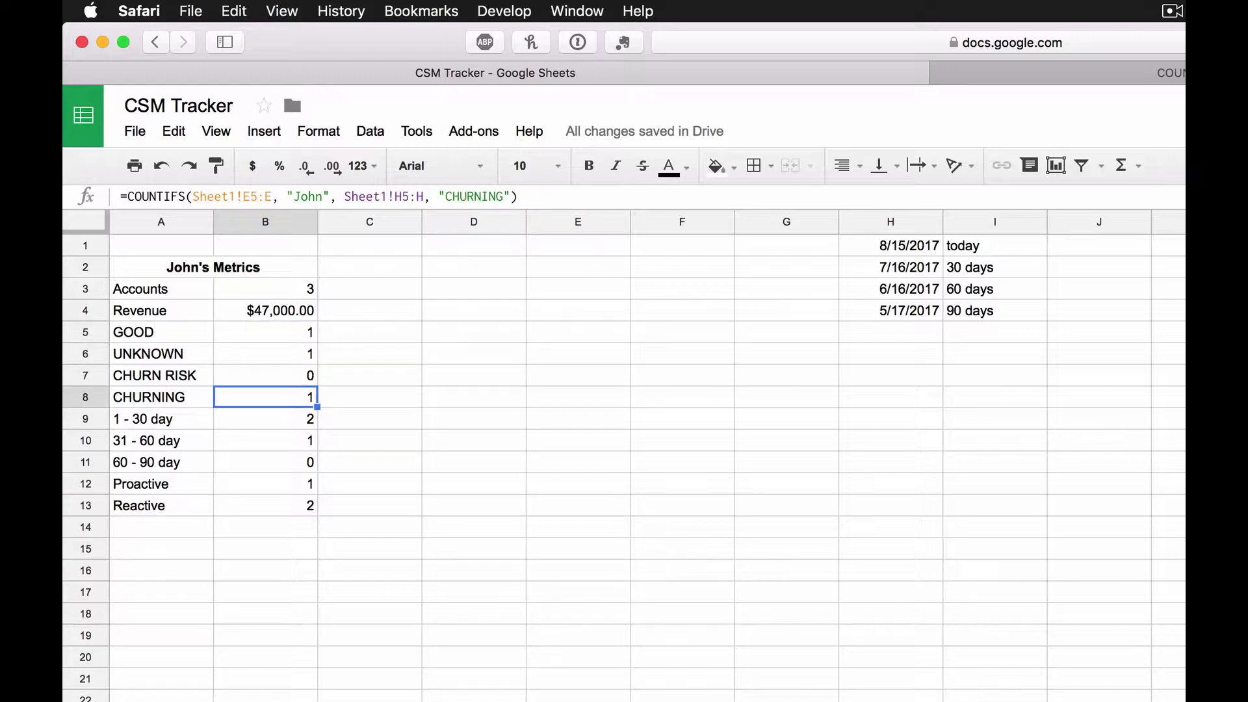
{"action": "key", "text": "Down"}
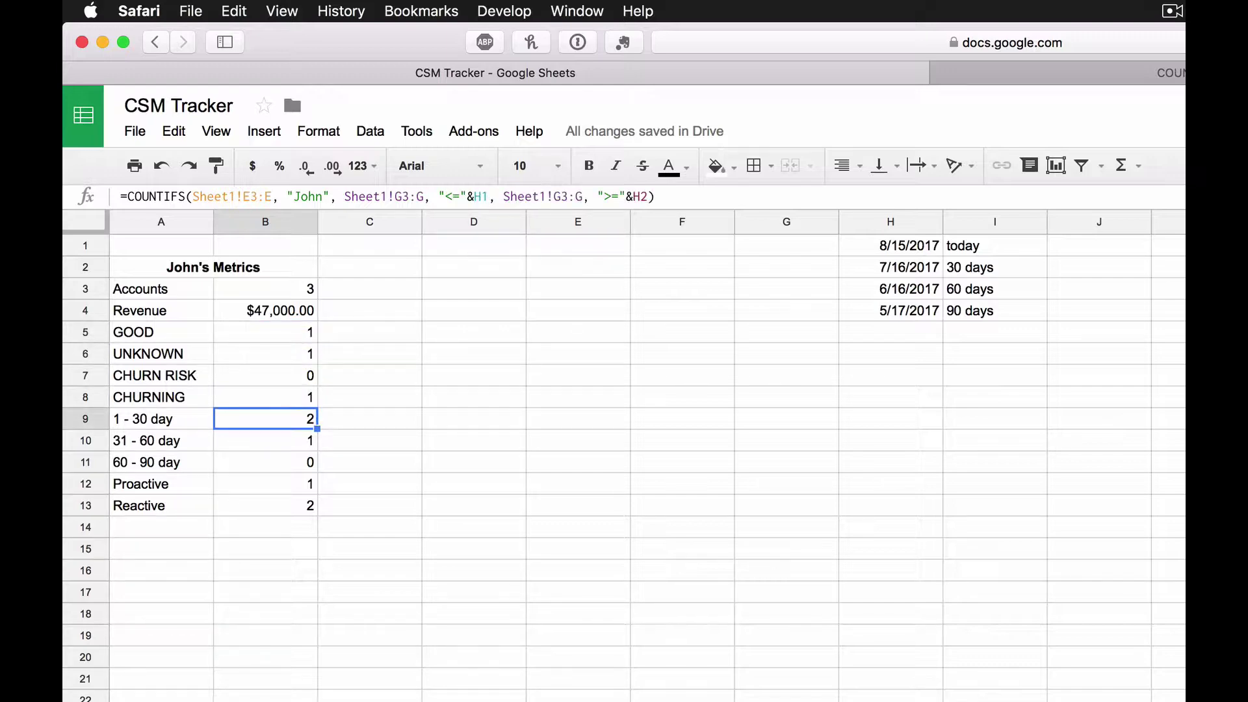
{"action": "key", "text": "Down"}
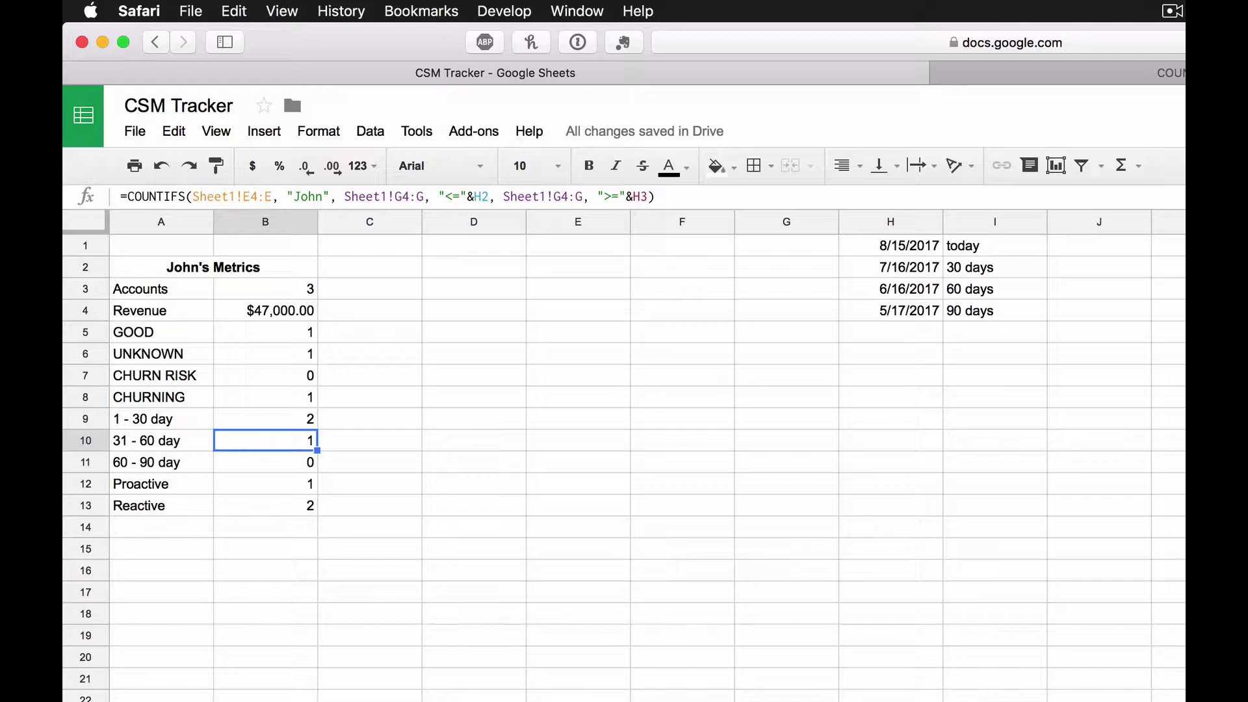
{"action": "key", "text": "Down"}
{"action": "key", "text": "Down"}
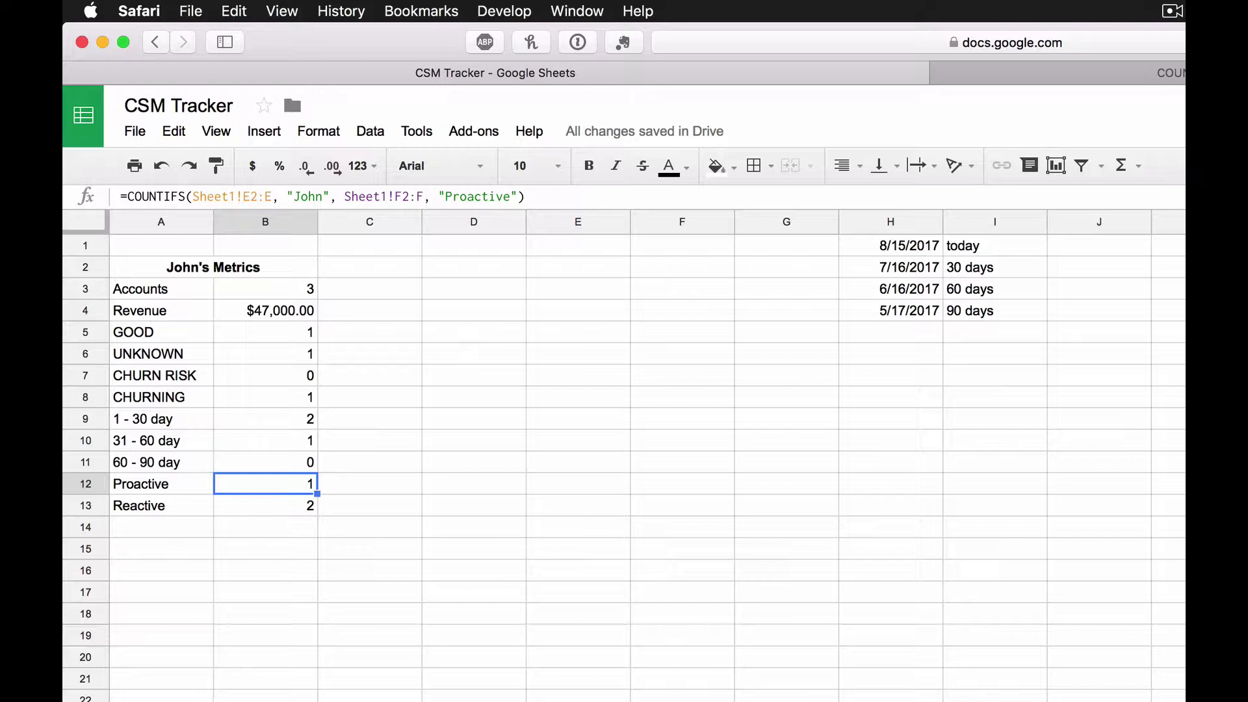
{"action": "key", "text": "Down"}
{"action": "key", "text": "Up"}
{"action": "key", "text": "Up"}
{"action": "key", "text": "Up"}
{"action": "key", "text": "Up"}
{"action": "key", "text": "Up"}
{"action": "key", "text": "Up"}
{"action": "key", "text": "Up"}
{"action": "key", "text": "Up"}
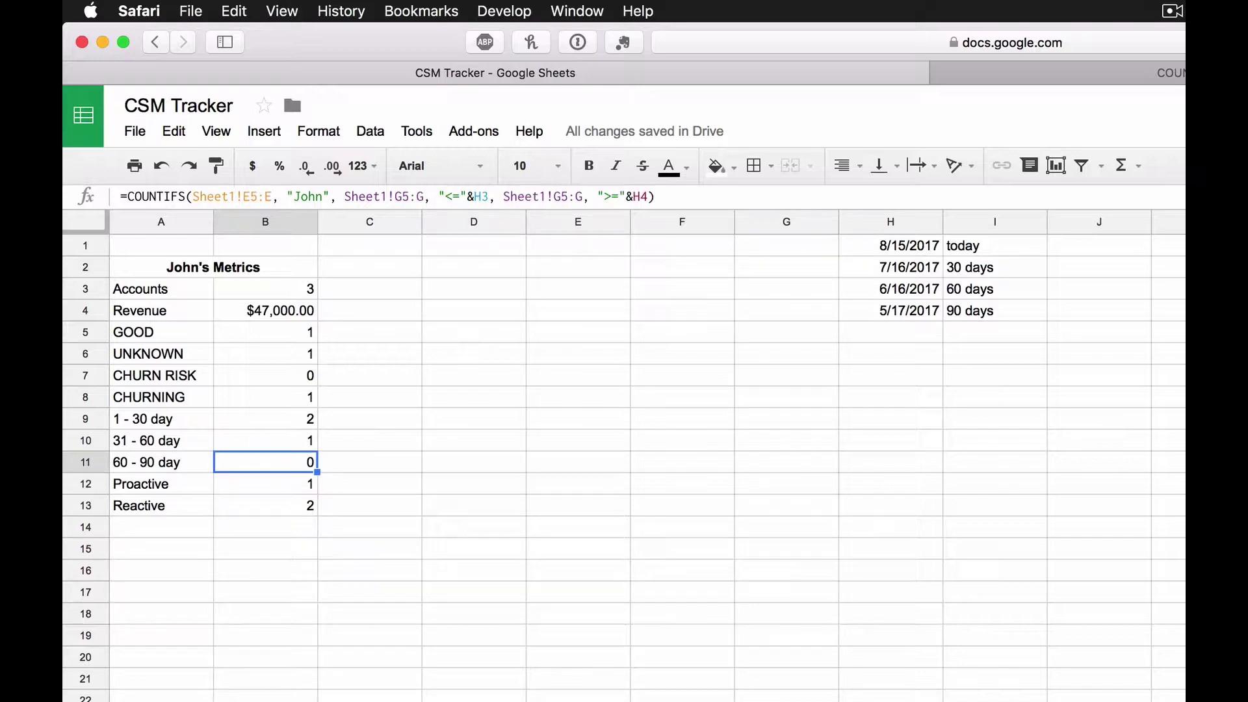
{"action": "key", "text": "Up"}
{"action": "key", "text": "Up"}
{"action": "key", "text": "Left"}
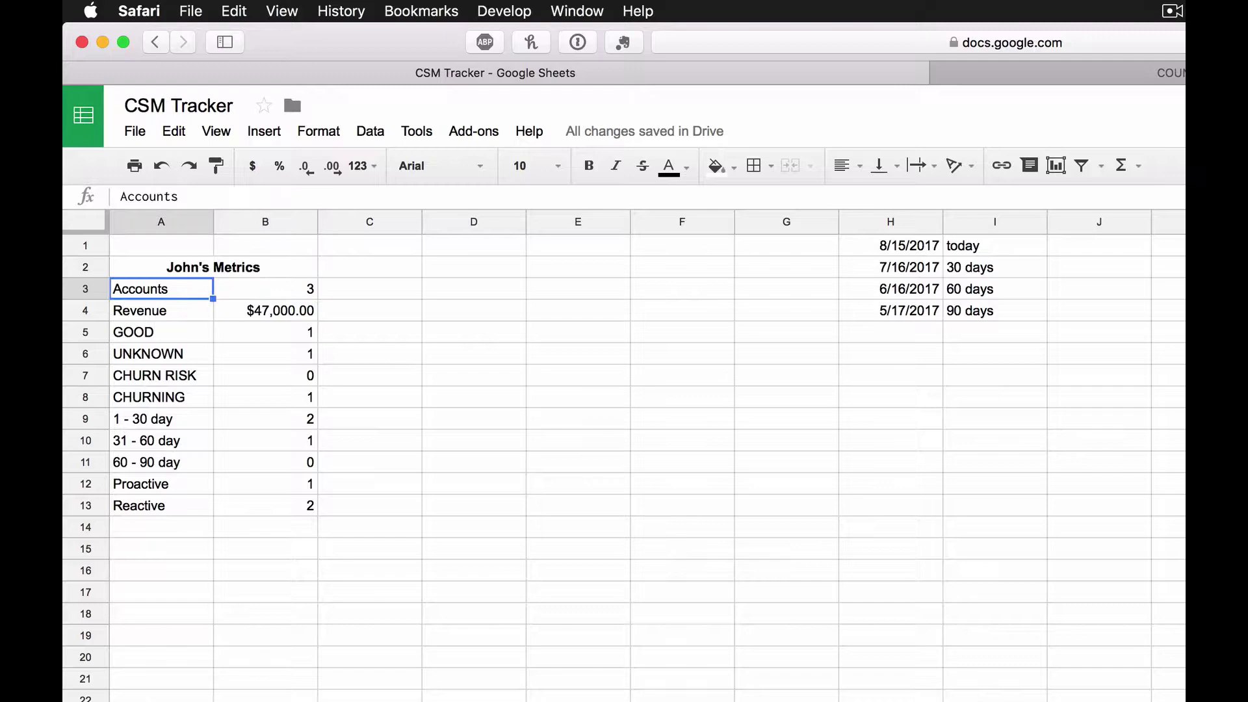
{"action": "key", "text": "Right"}
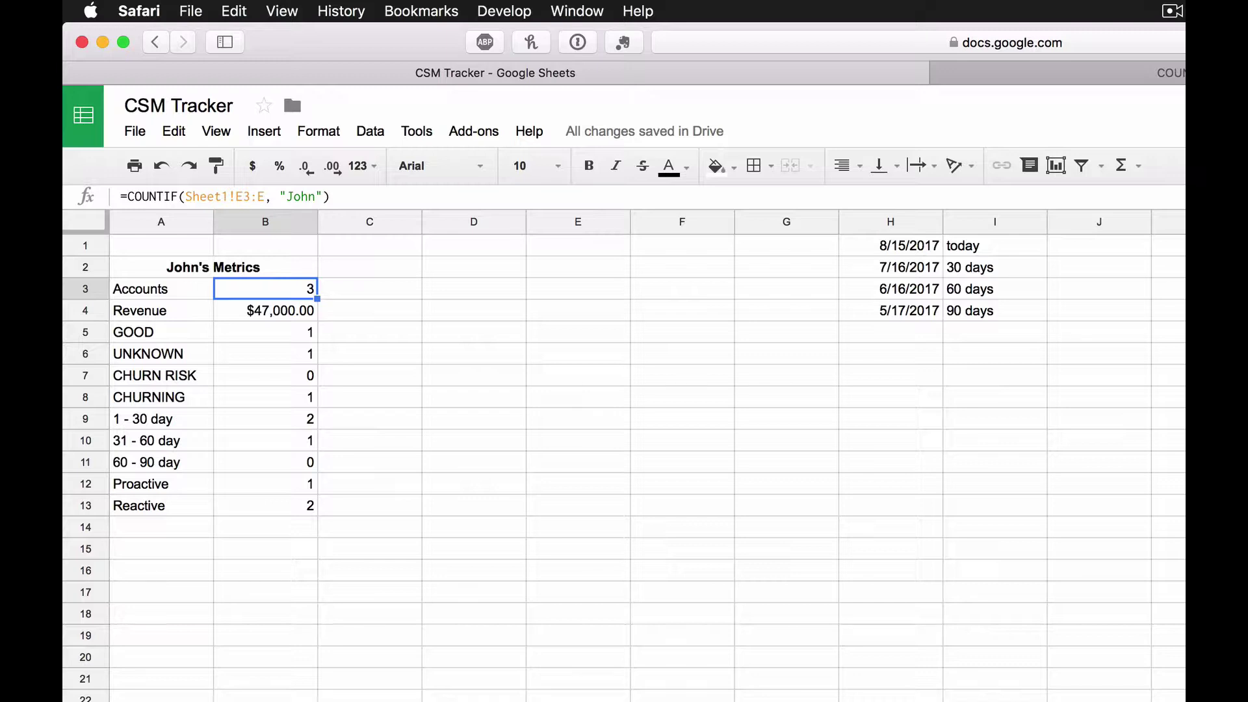
{"action": "key", "text": "Left"}
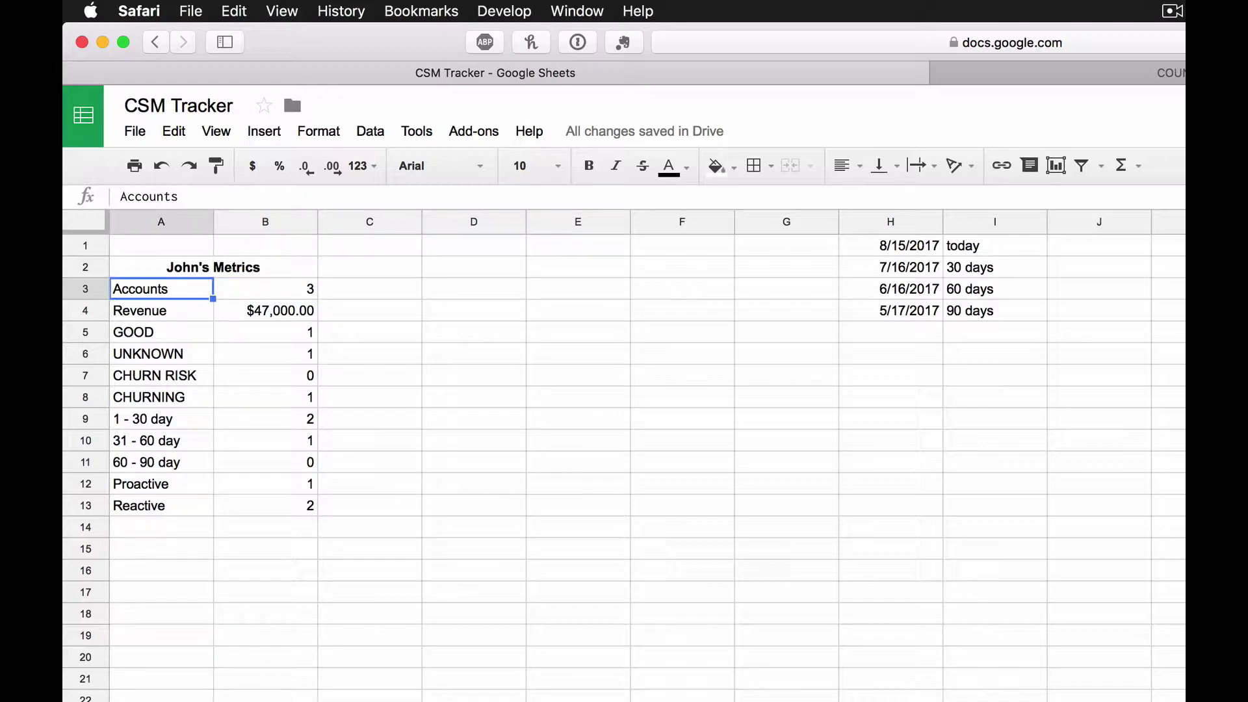
{"action": "key", "text": "Right"}
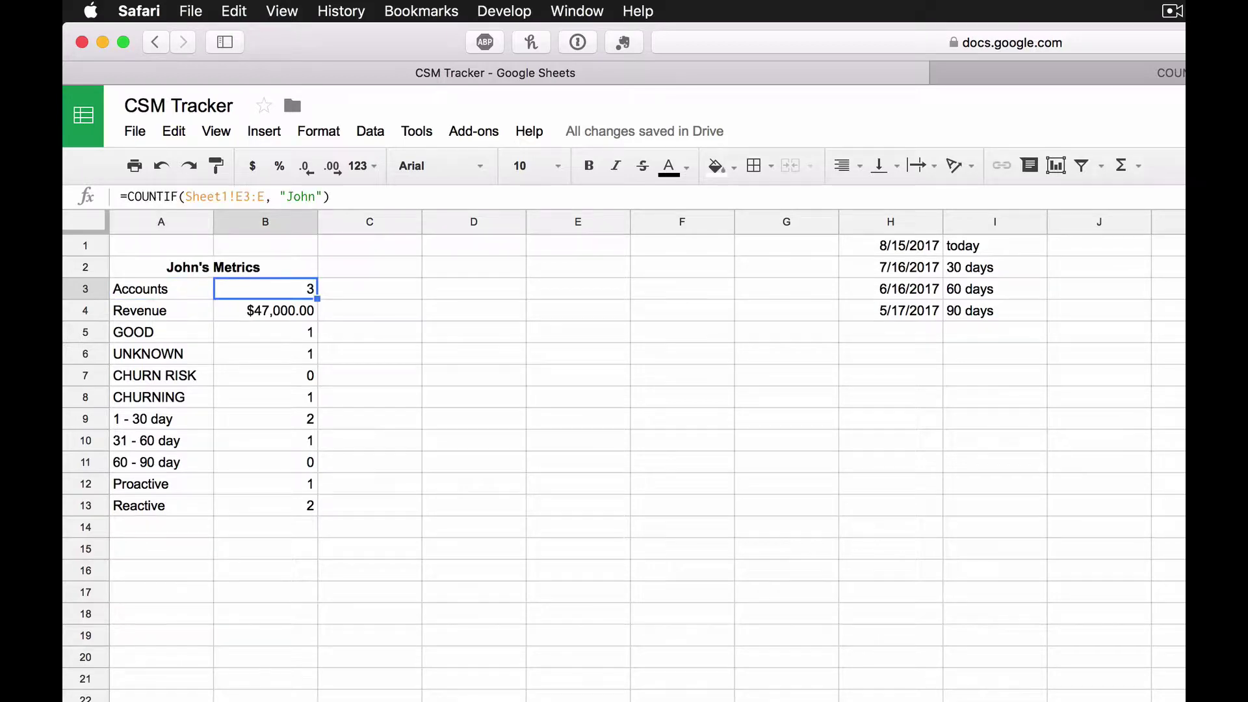
{"action": "key", "text": "Left"}
{"action": "key", "text": "Right"}
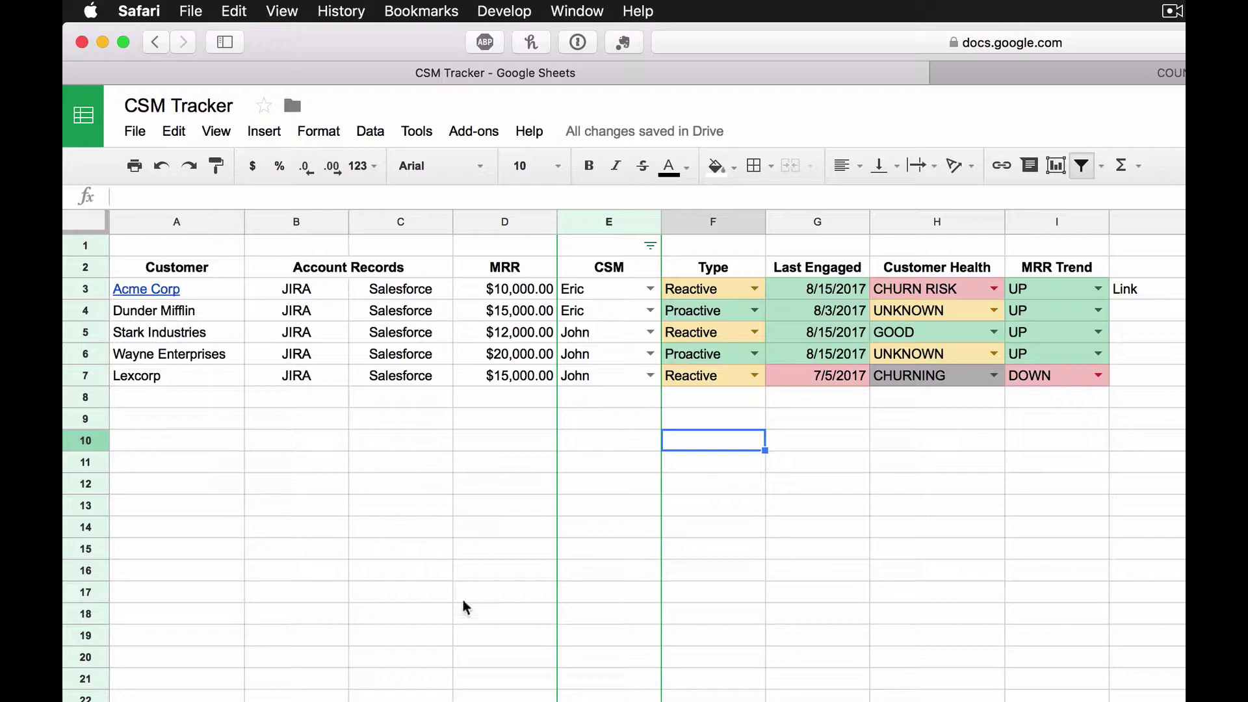
Reassign Lexcorp's CSM from John to Eric, then check the $32,000.00 Revenue SUMIF in B4.
{"action": "left_click", "coordinate": [234, 699]}
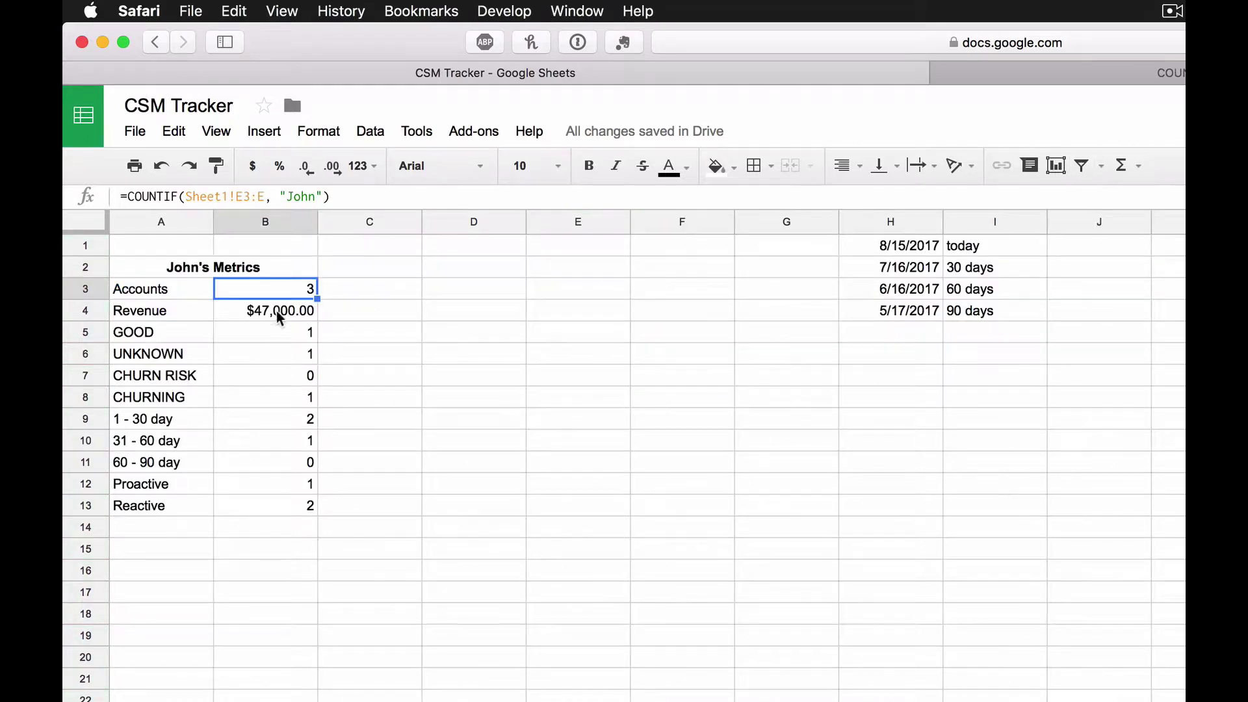
{"action": "left_click", "coordinate": [149, 699]}
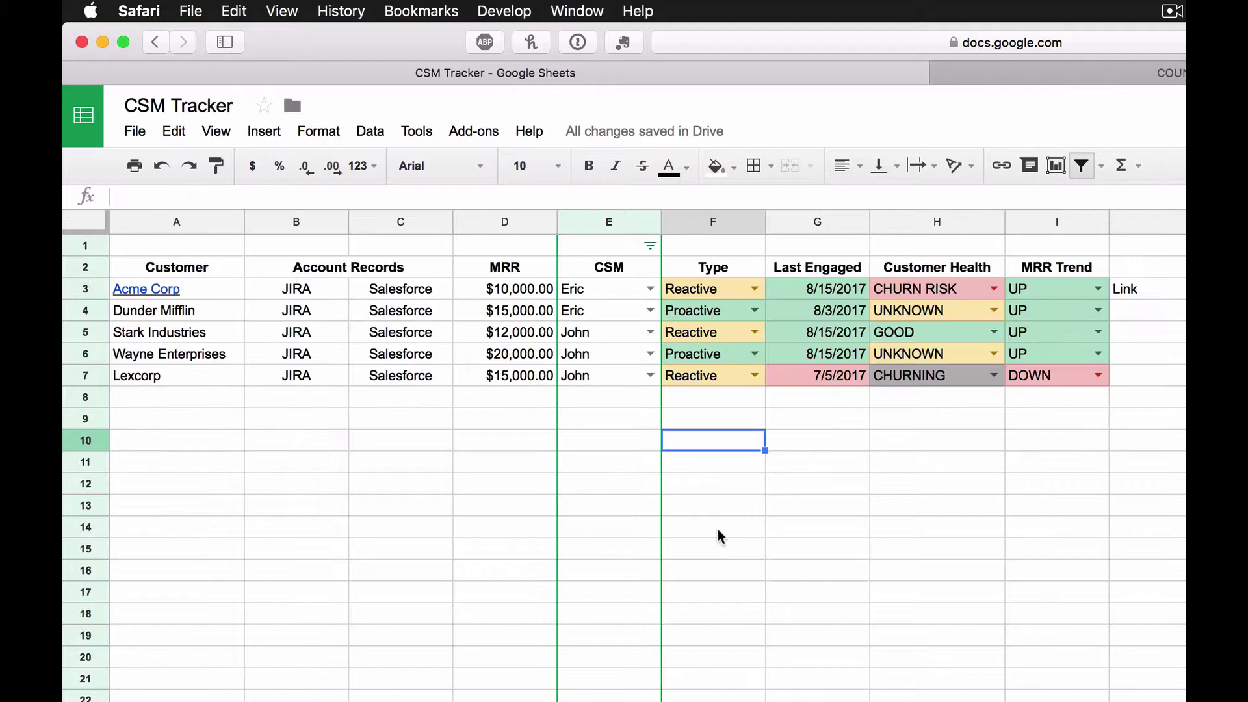
{"action": "left_click", "coordinate": [650, 375]}
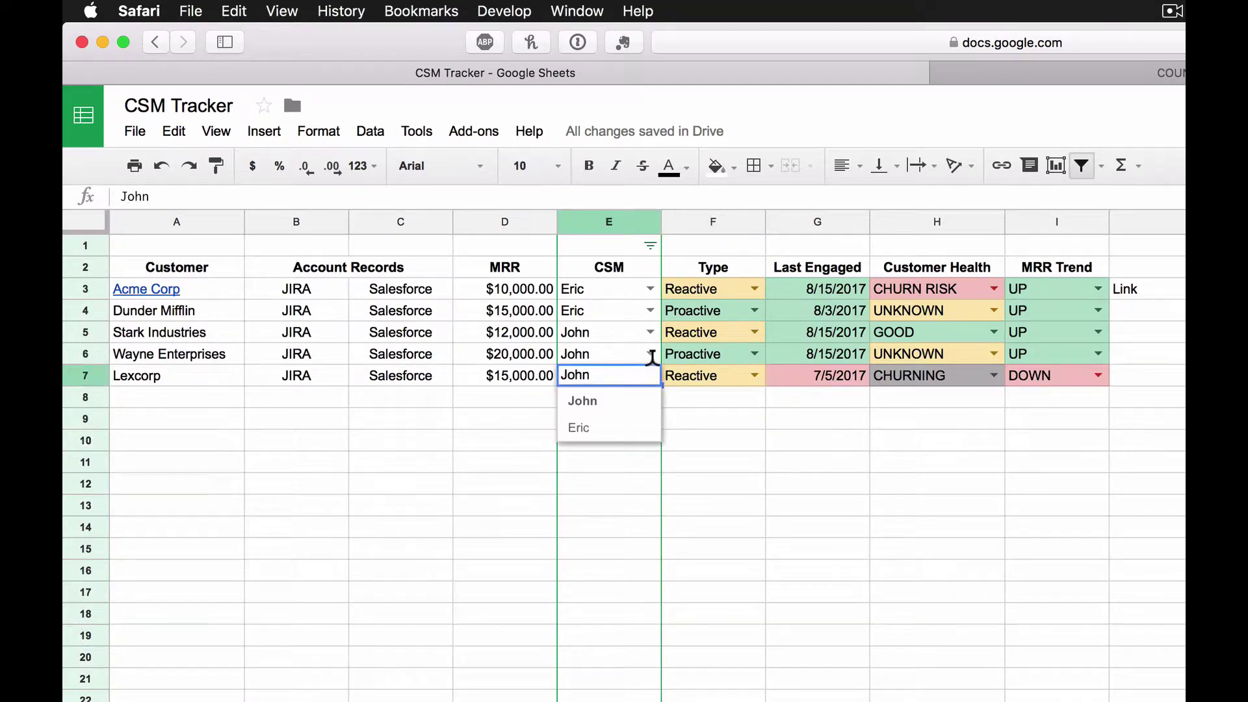
{"action": "left_click", "coordinate": [621, 427]}
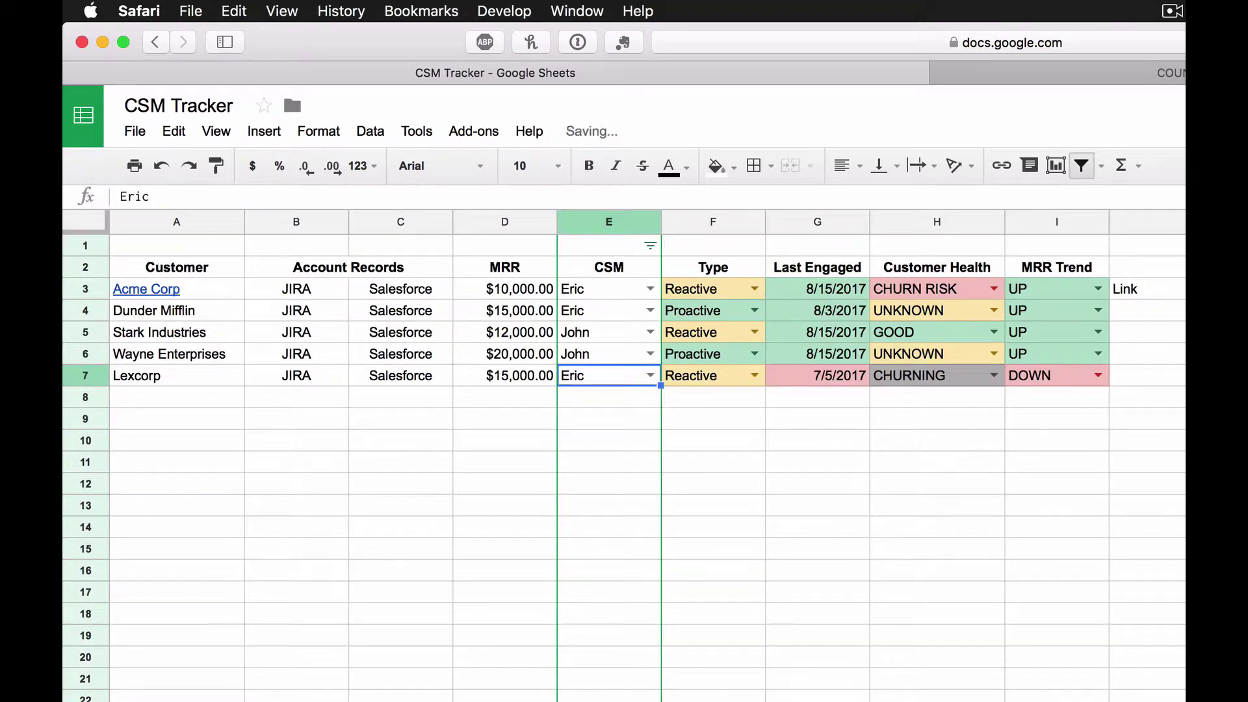
{"action": "left_click", "coordinate": [234, 698]}
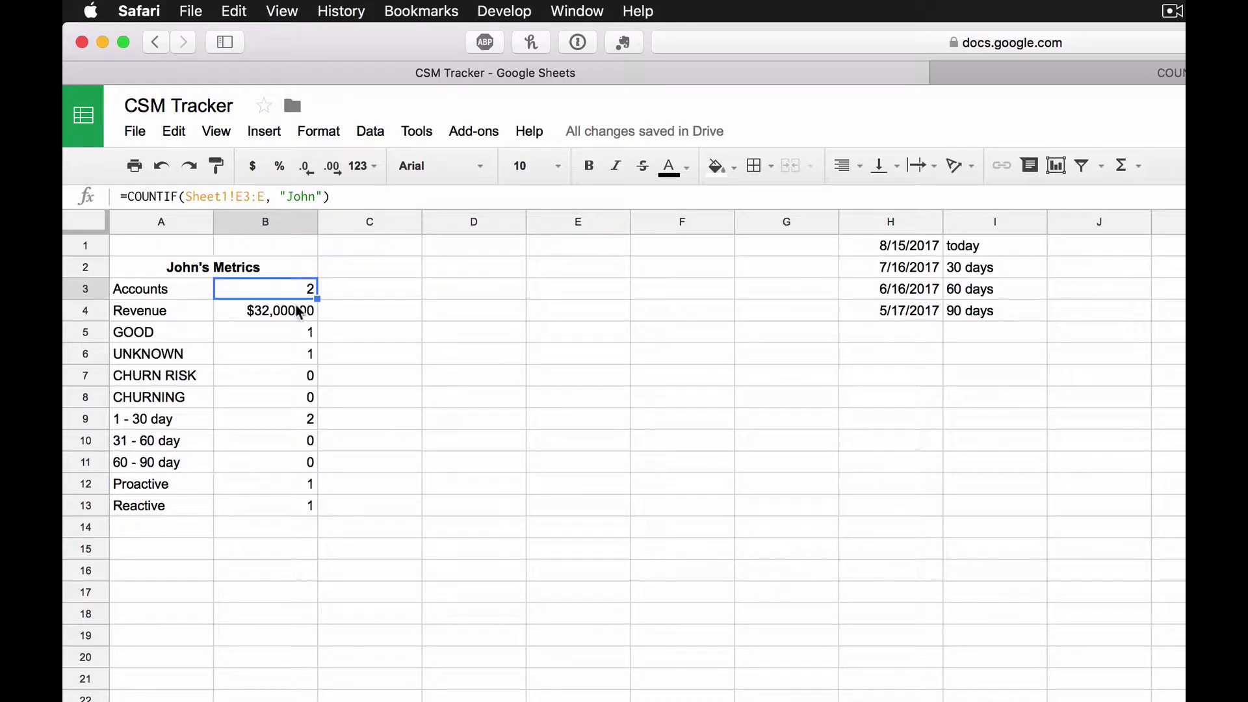
{"action": "left_click", "coordinate": [297, 314]}
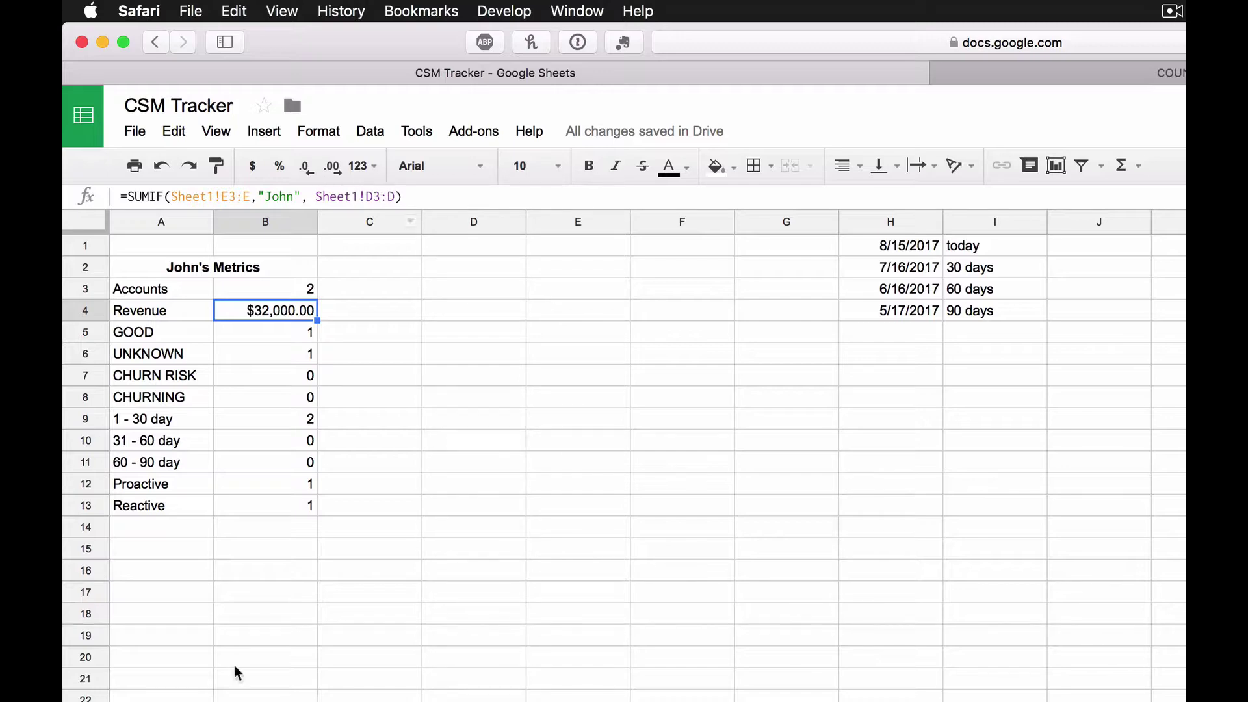
Set Stark Industries' MRR to 20000 and Wayne Enterprises' MRR to 15000.
{"action": "left_click", "coordinate": [358, 701]}
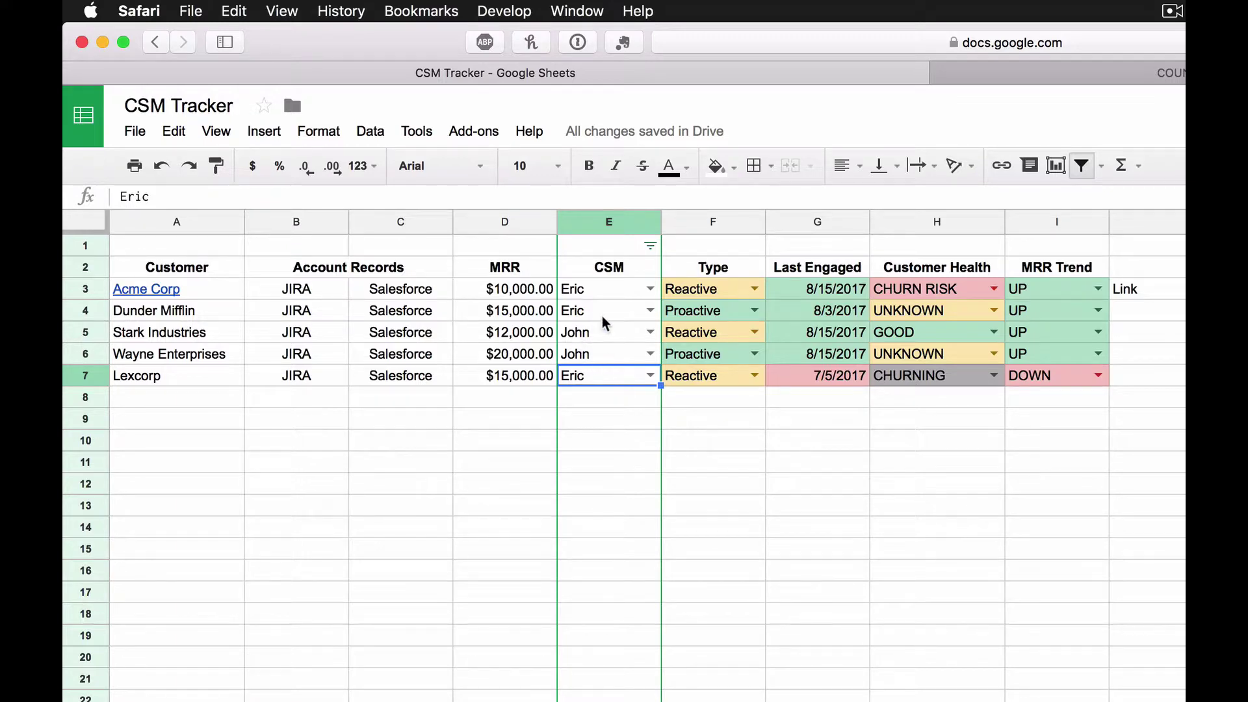
{"action": "left_click", "coordinate": [506, 223]}
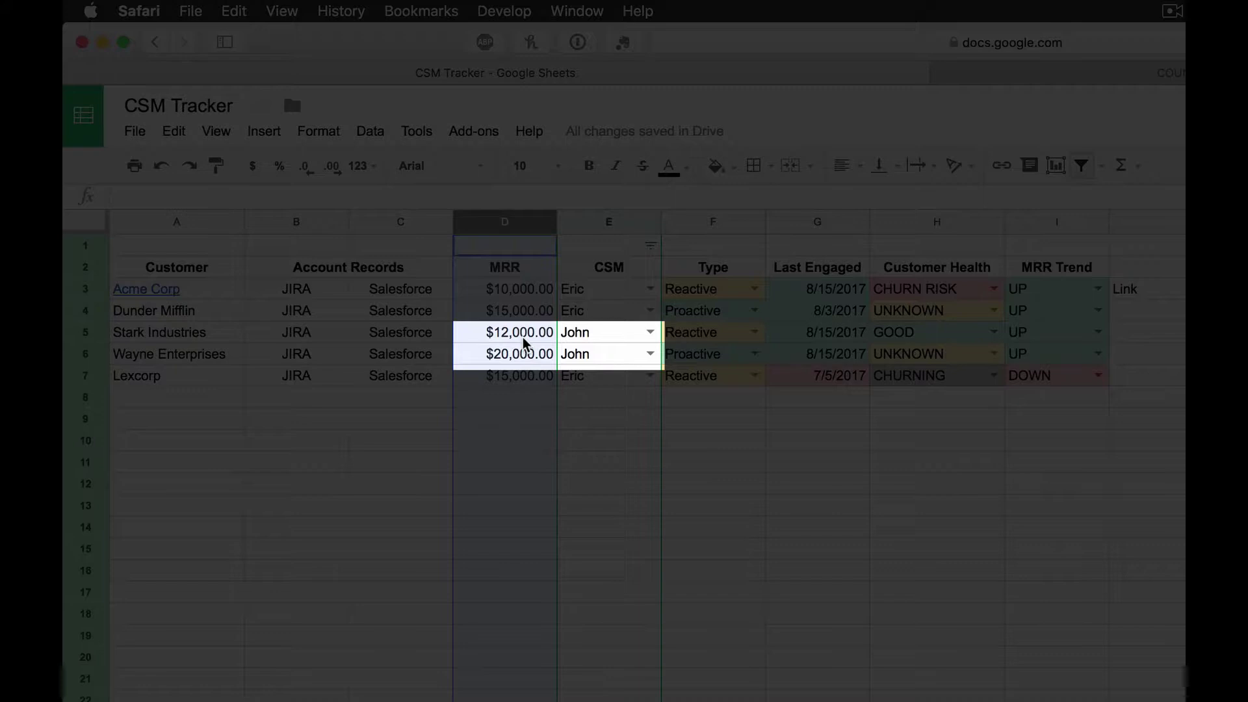
{"action": "left_click", "coordinate": [515, 334]}
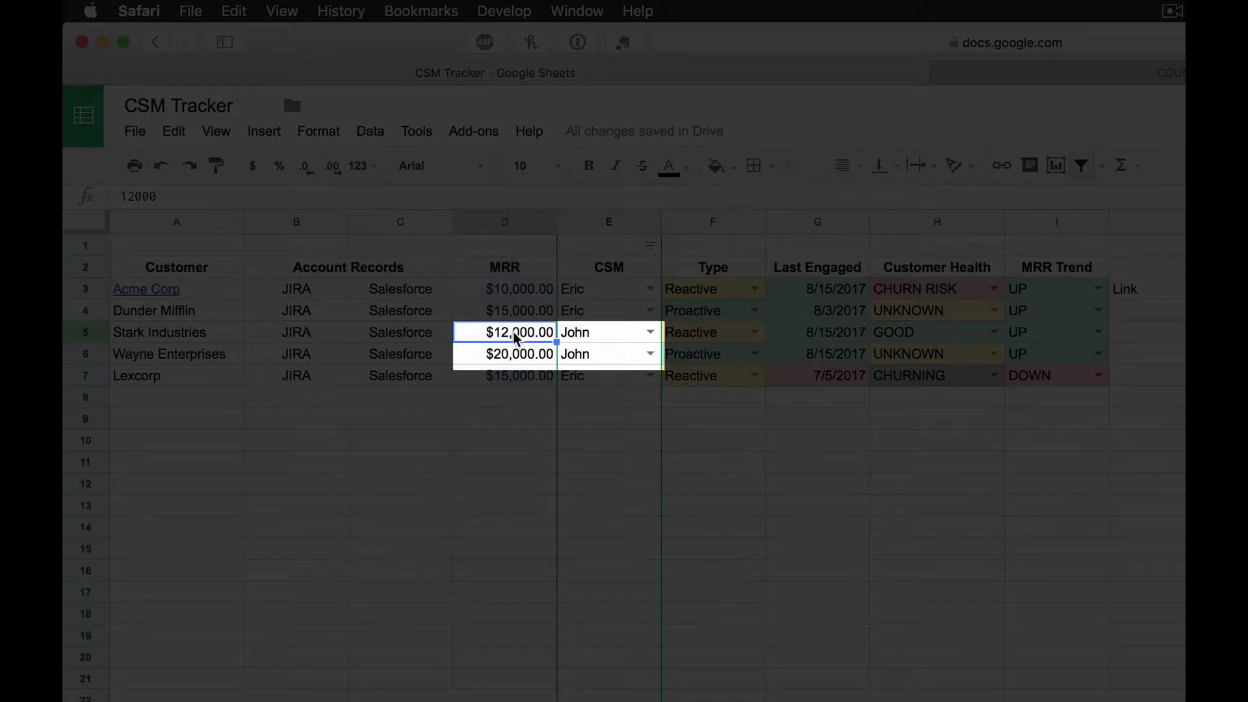
{"action": "type", "text": "20000"}
{"action": "key", "text": "Return"}
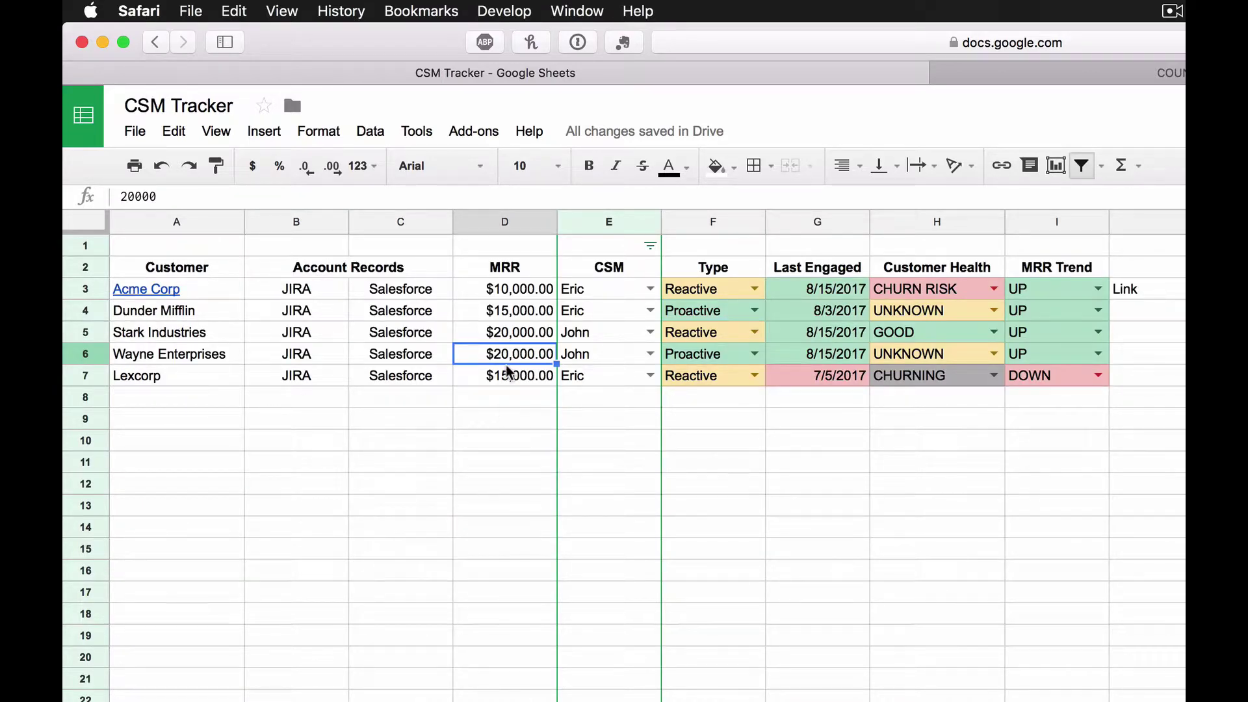
{"action": "type", "text": "1"}
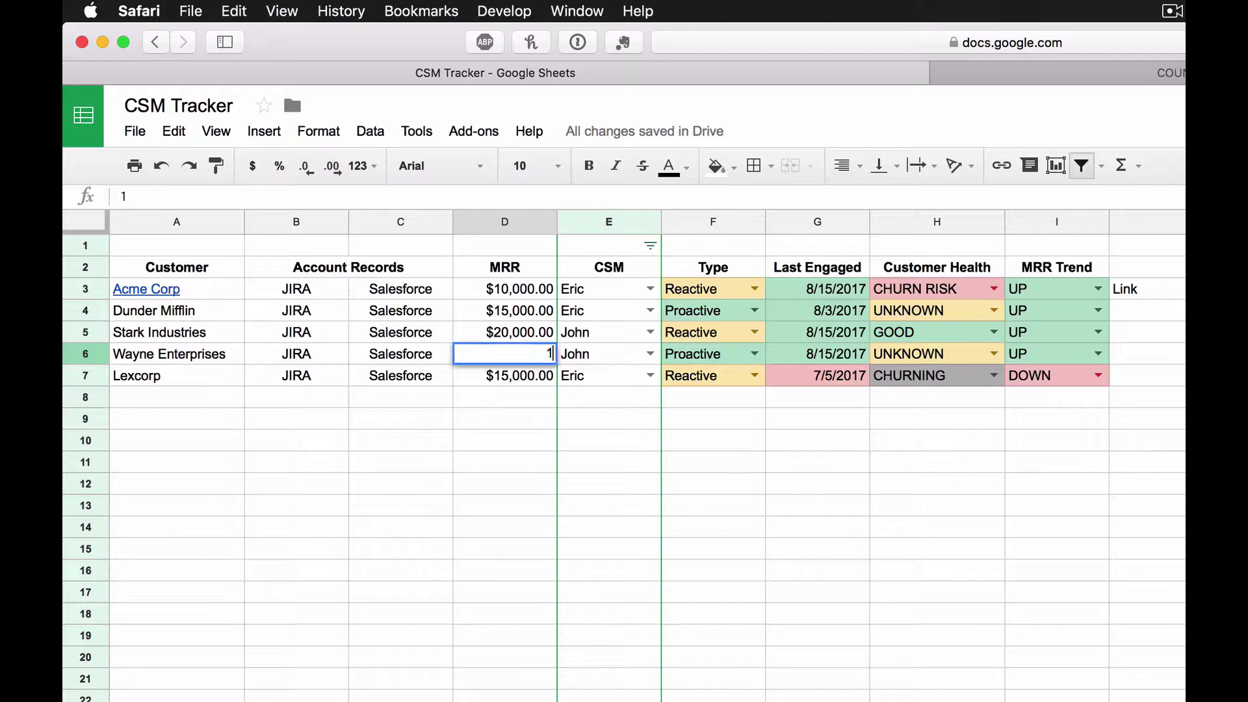
{"action": "type", "text": "5000"}
{"action": "key", "text": "Return"}
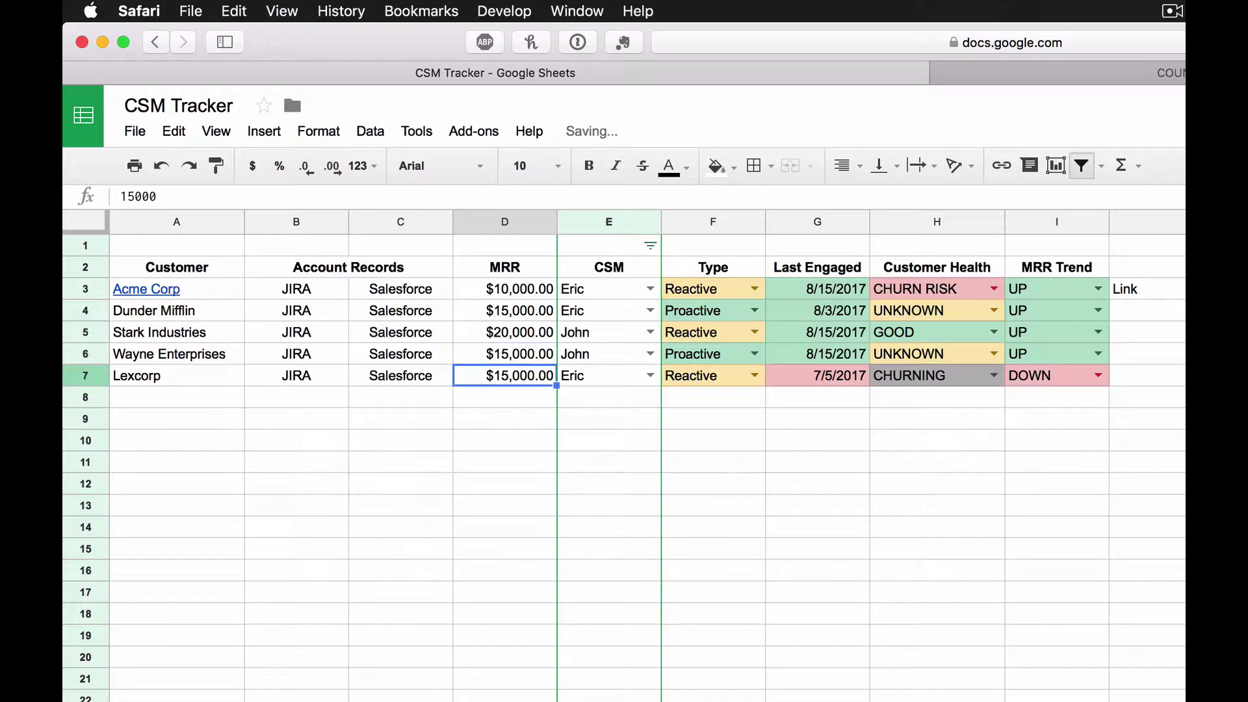
{"action": "left_click", "coordinate": [215, 696]}
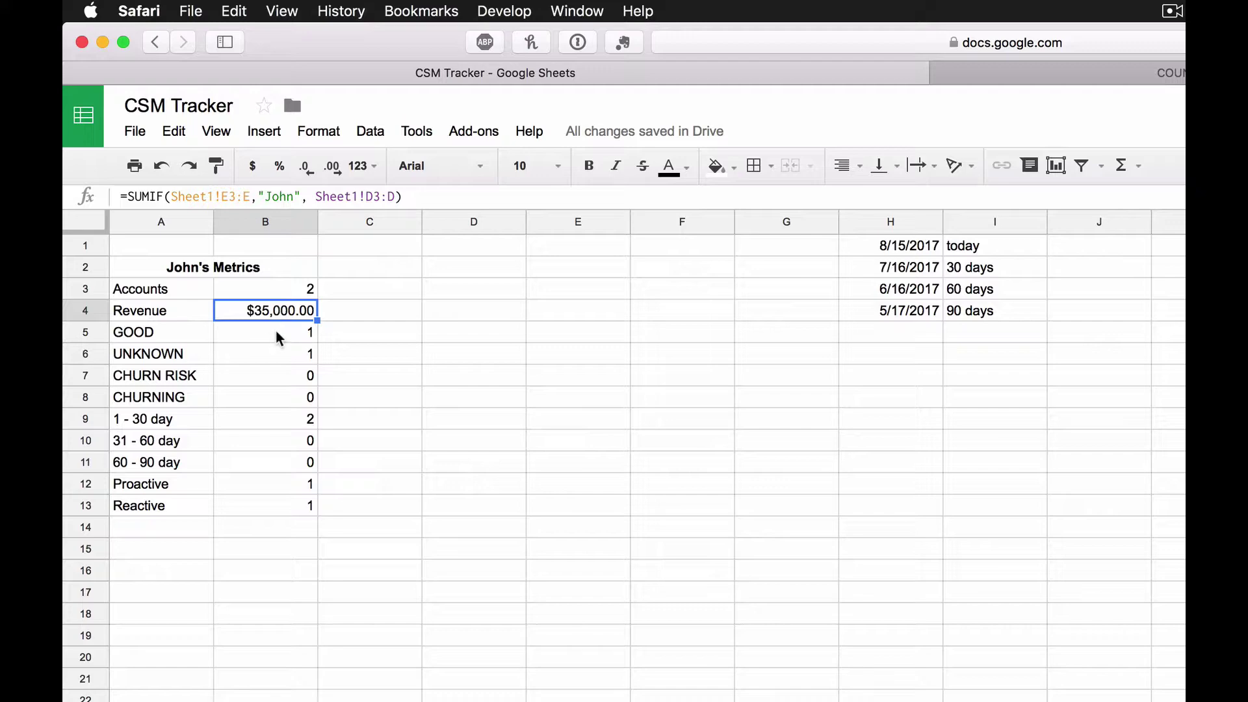
Inspect B5's COUNTIFS formula and its GOOD criterion without changing it.
{"action": "left_click", "coordinate": [272, 342]}
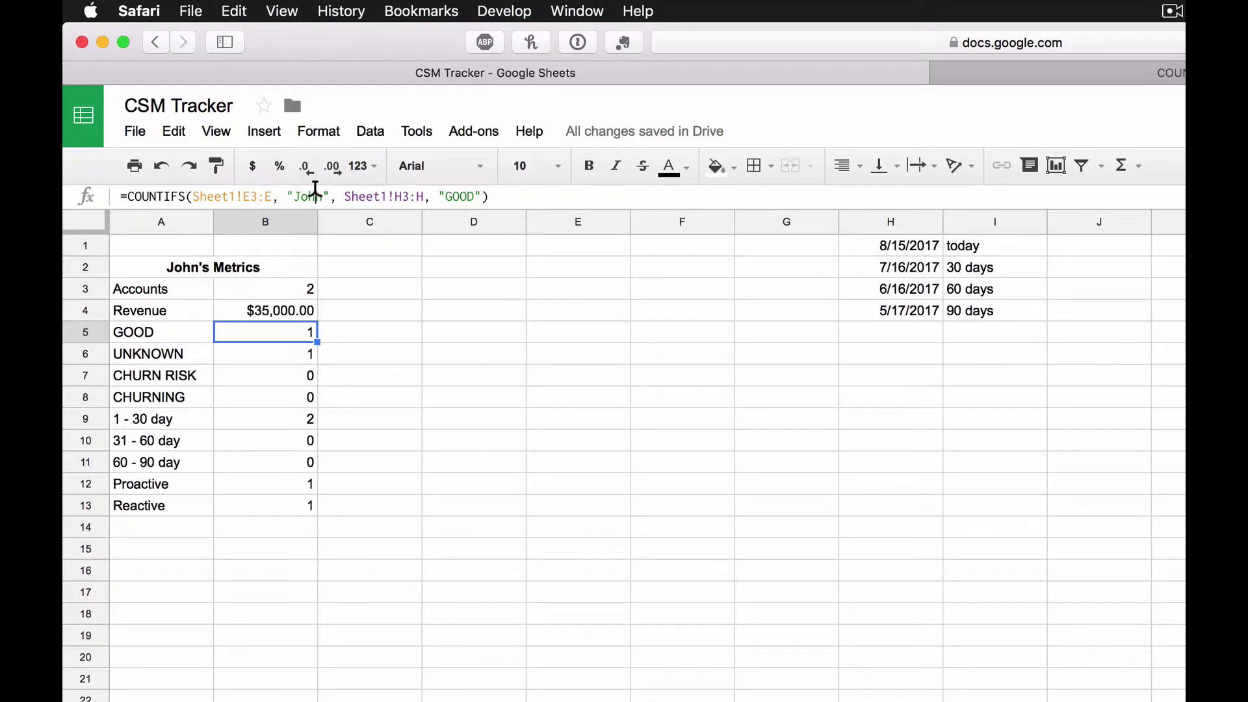
{"action": "left_click", "coordinate": [316, 196]}
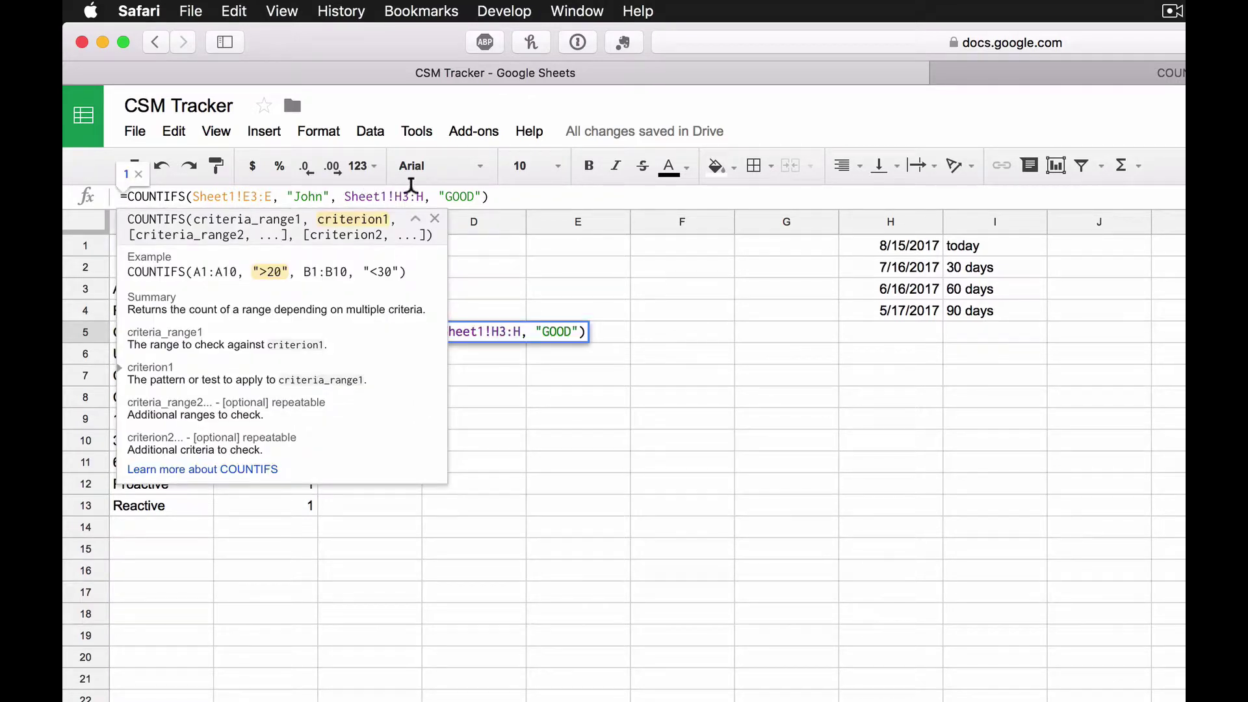
{"action": "left_click", "coordinate": [458, 195]}
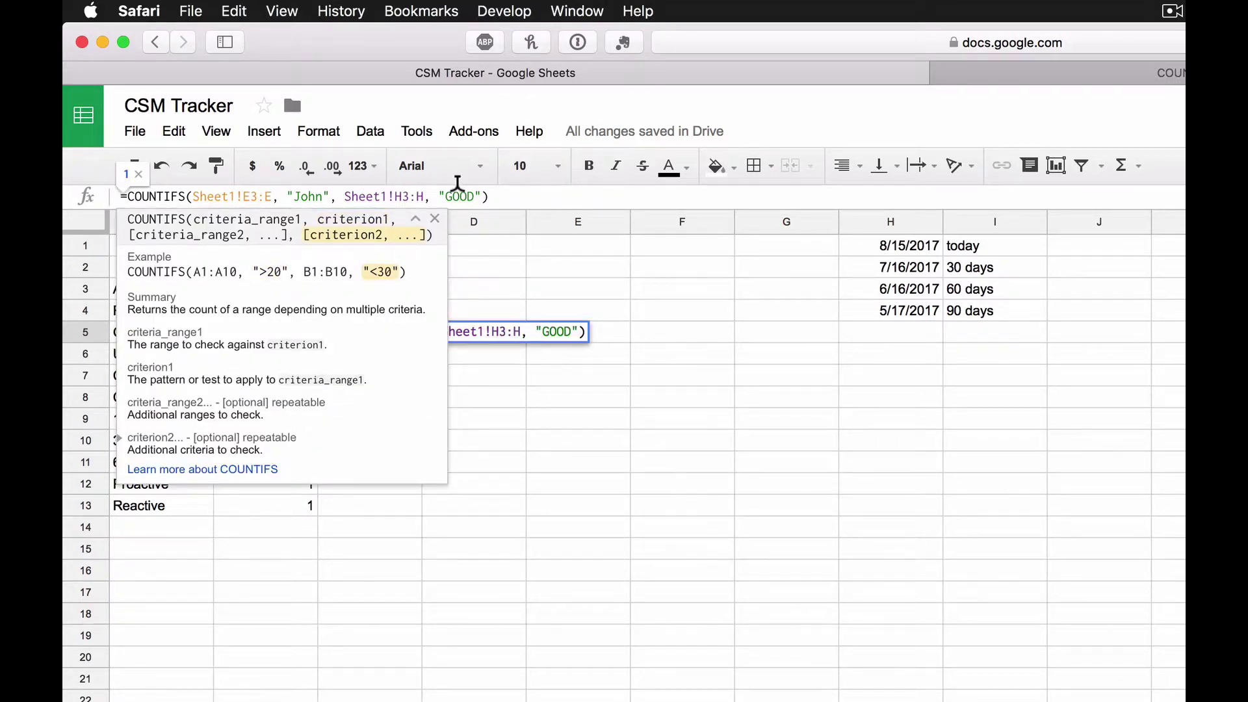
{"action": "left_click", "coordinate": [530, 447]}
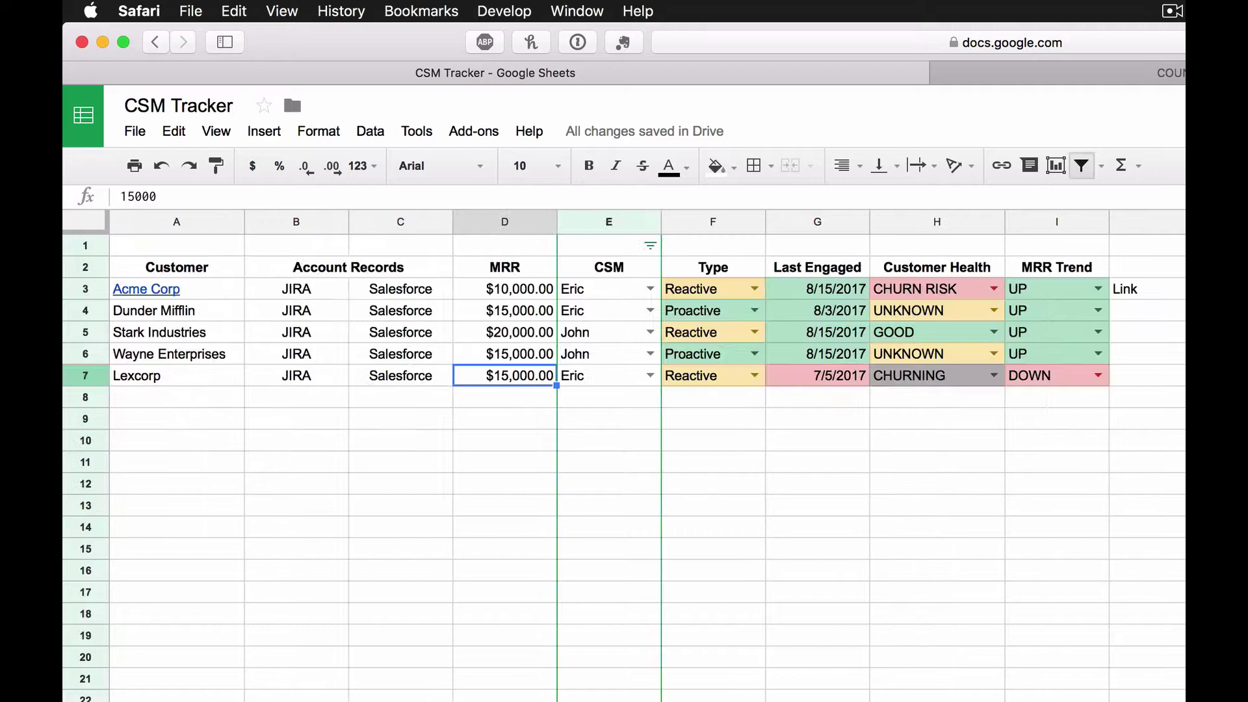
Set Wayne Enterprises' customer health to GOOD and go back to John's Metrics.
{"action": "left_click", "coordinate": [991, 355]}
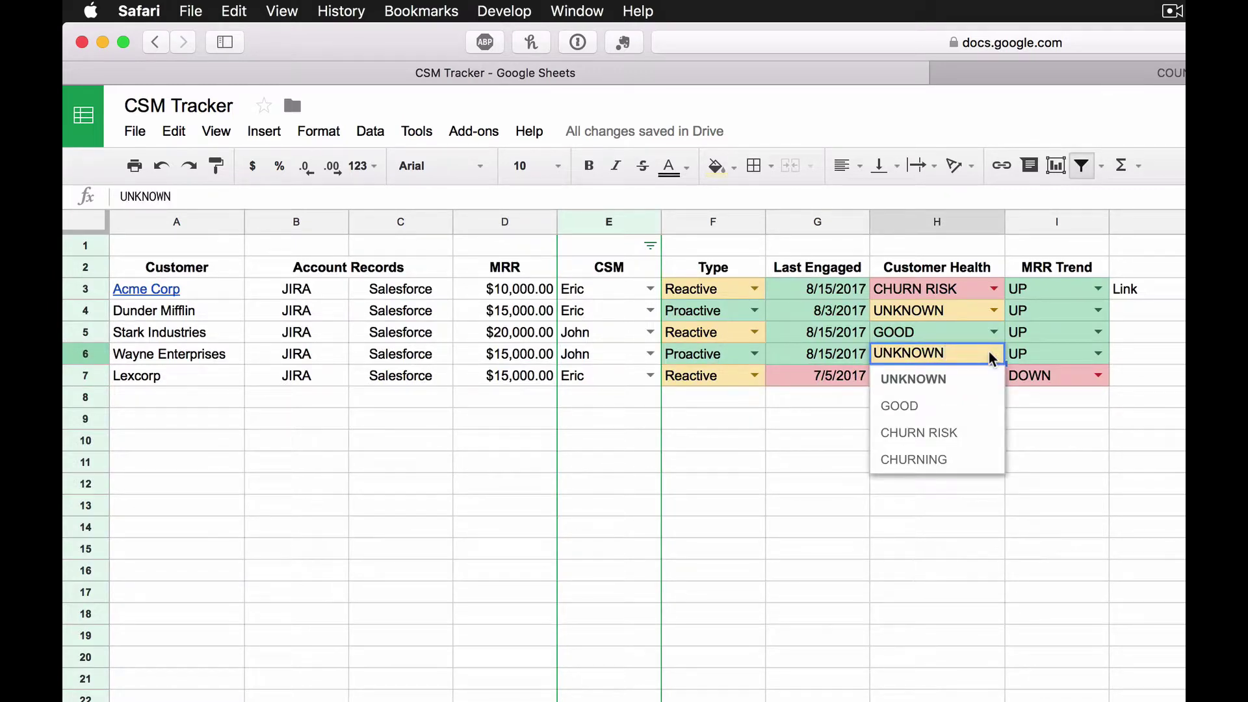
{"action": "left_click", "coordinate": [953, 406]}
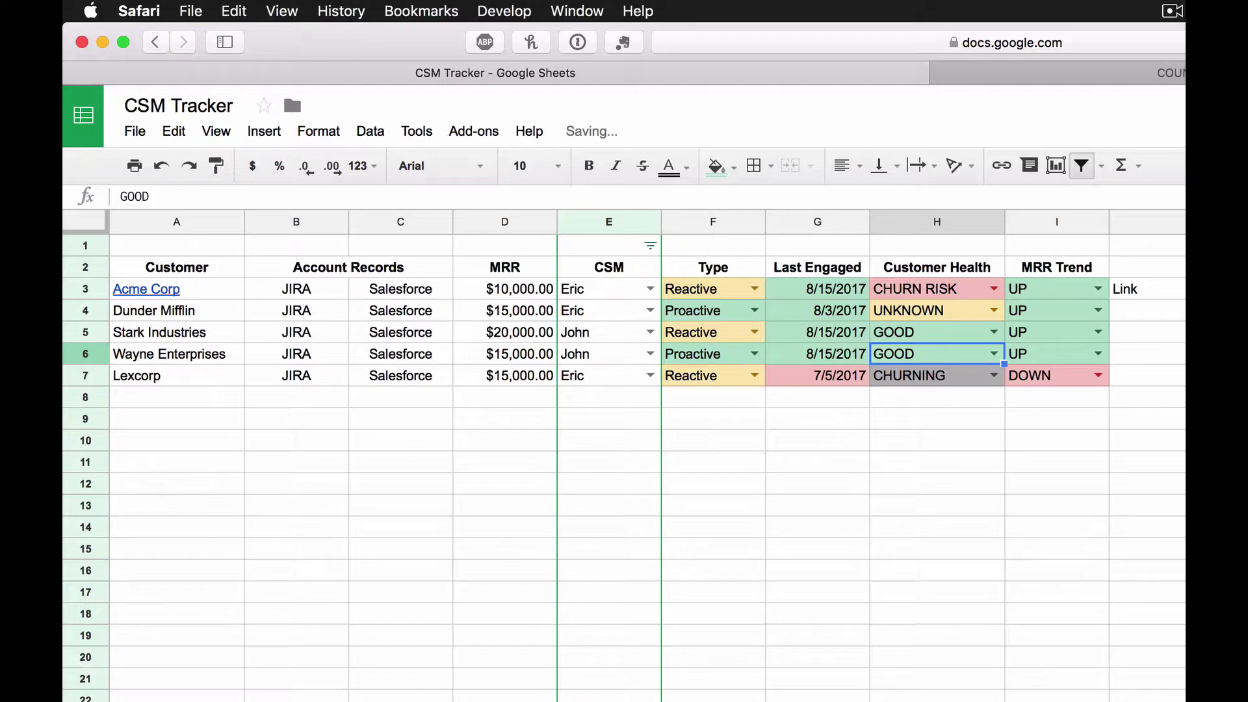
{"action": "key", "text": "alt+Down"}
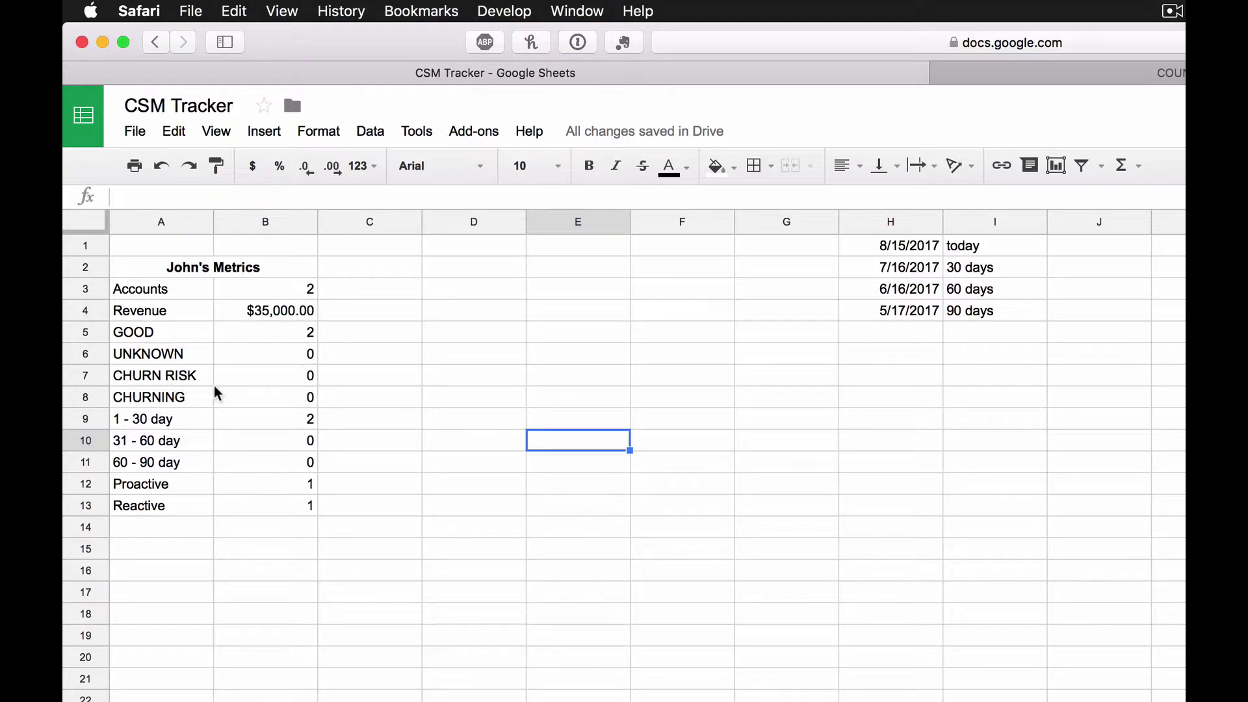
Compare B9's 1 - 30 day COUNTIFS with the today()-based date legend formulas in H1:H4.
{"action": "left_click", "coordinate": [255, 421]}
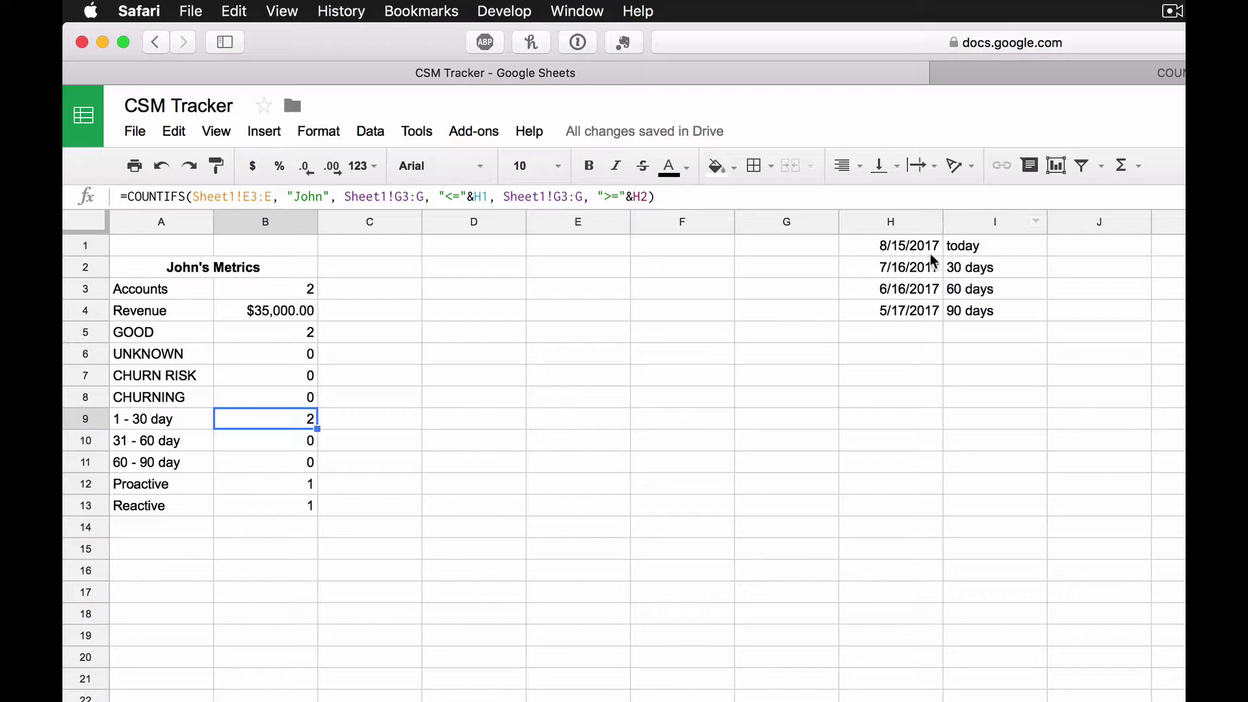
{"action": "left_click", "coordinate": [910, 249]}
{"action": "left_click_drag", "start_coordinate": [941, 251], "coordinate": [970, 315]}
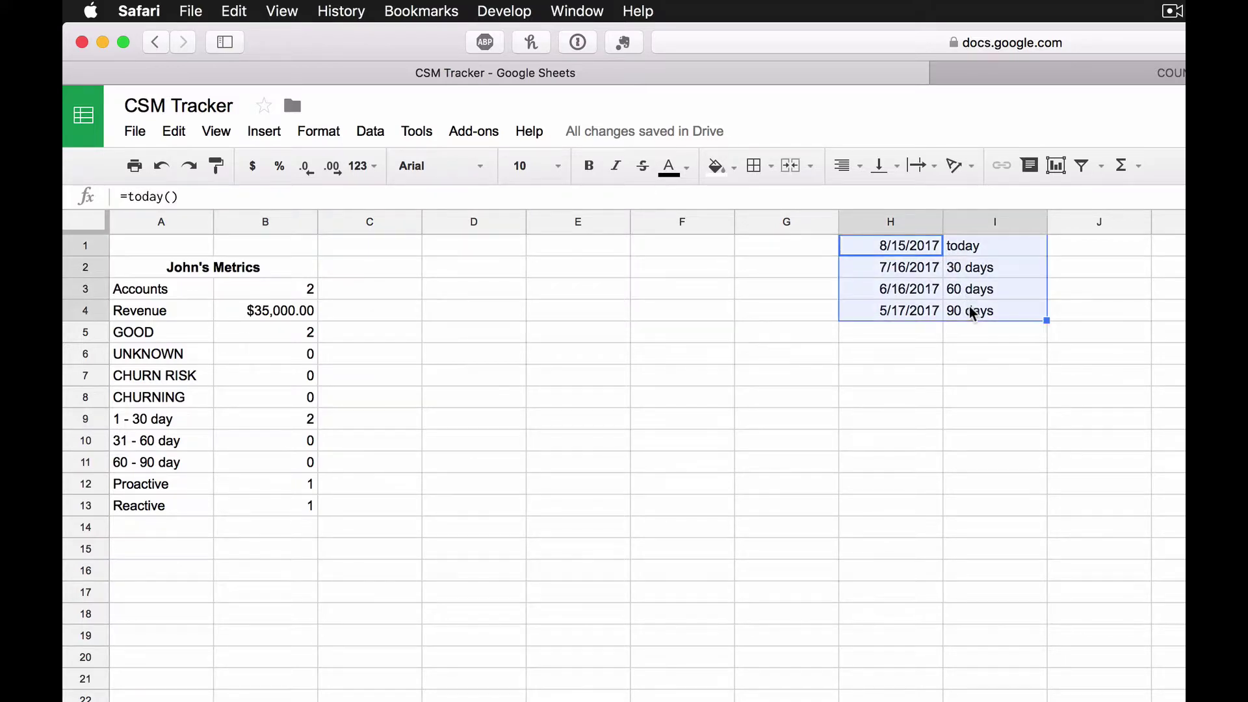
{"action": "left_click", "coordinate": [970, 339]}
{"action": "left_click", "coordinate": [915, 251]}
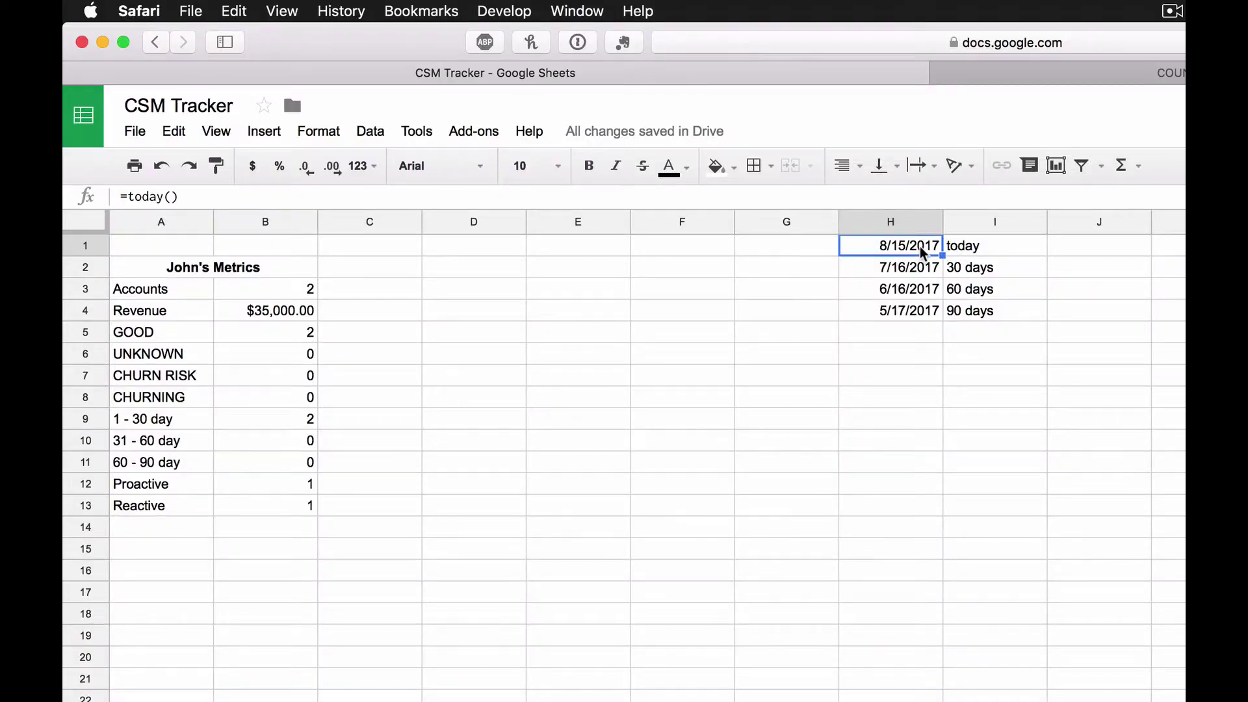
{"action": "left_click", "coordinate": [908, 273]}
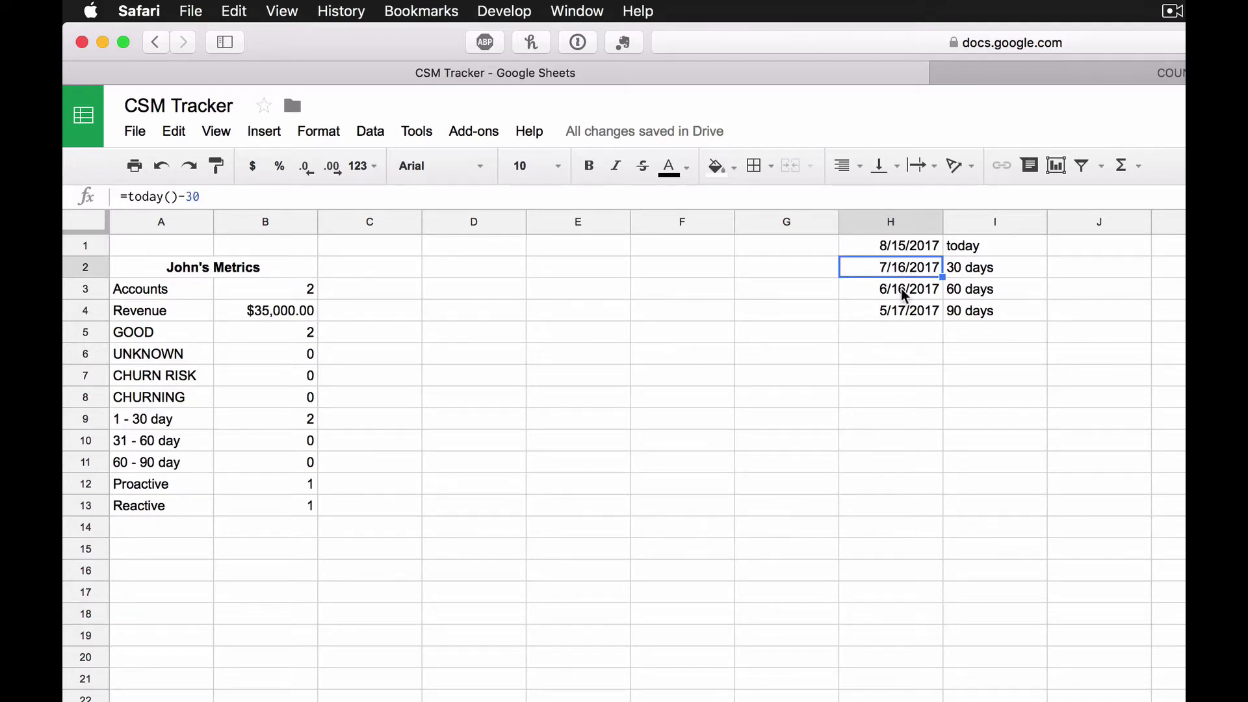
{"action": "left_click", "coordinate": [905, 294]}
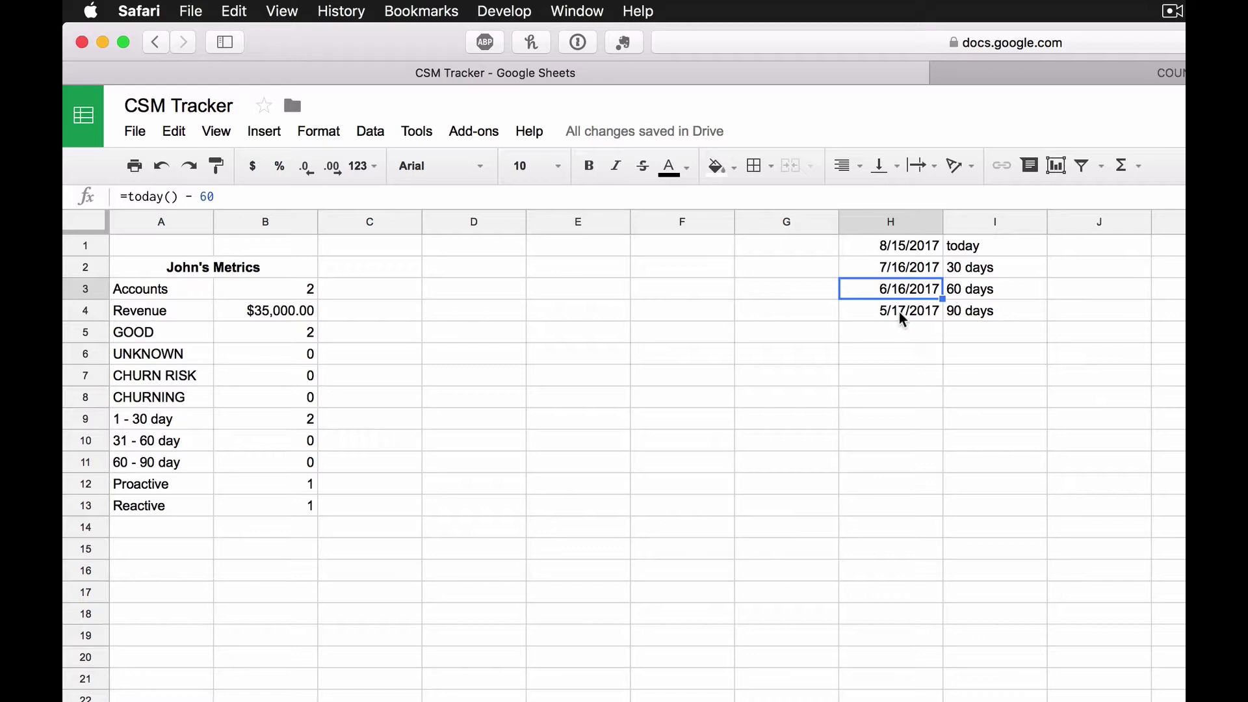
{"action": "left_click", "coordinate": [908, 316]}
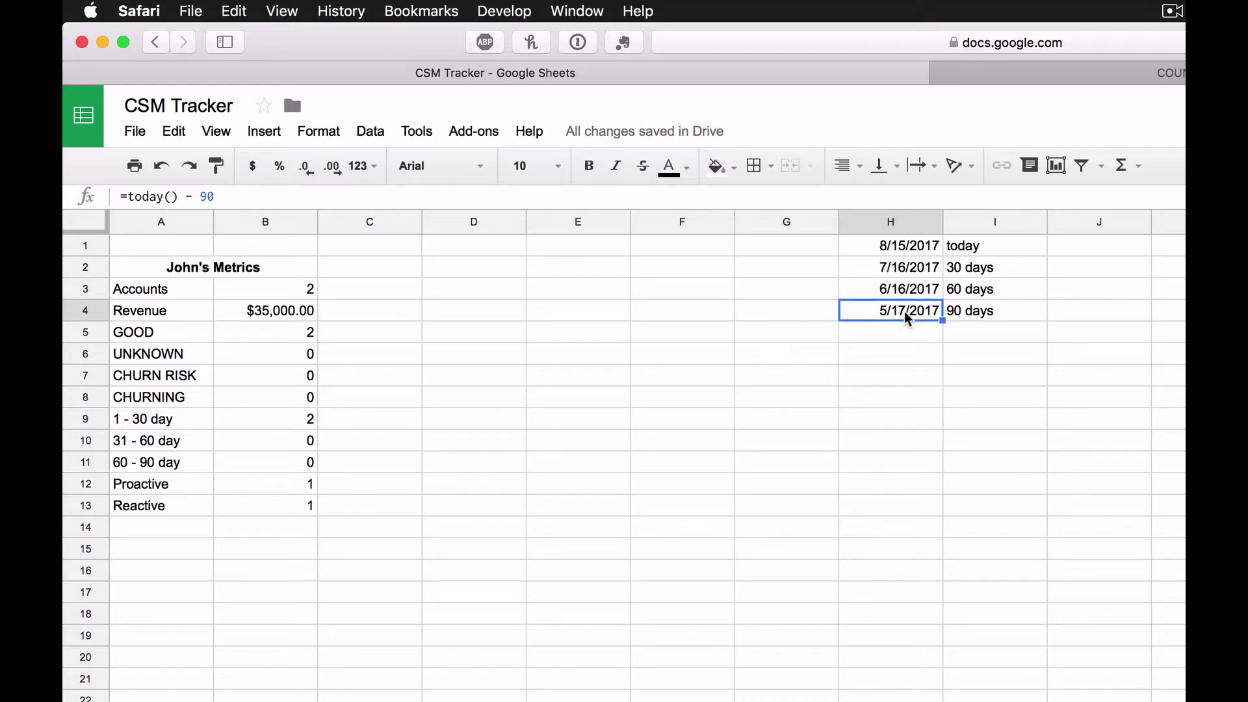
{"action": "left_click", "coordinate": [914, 271]}
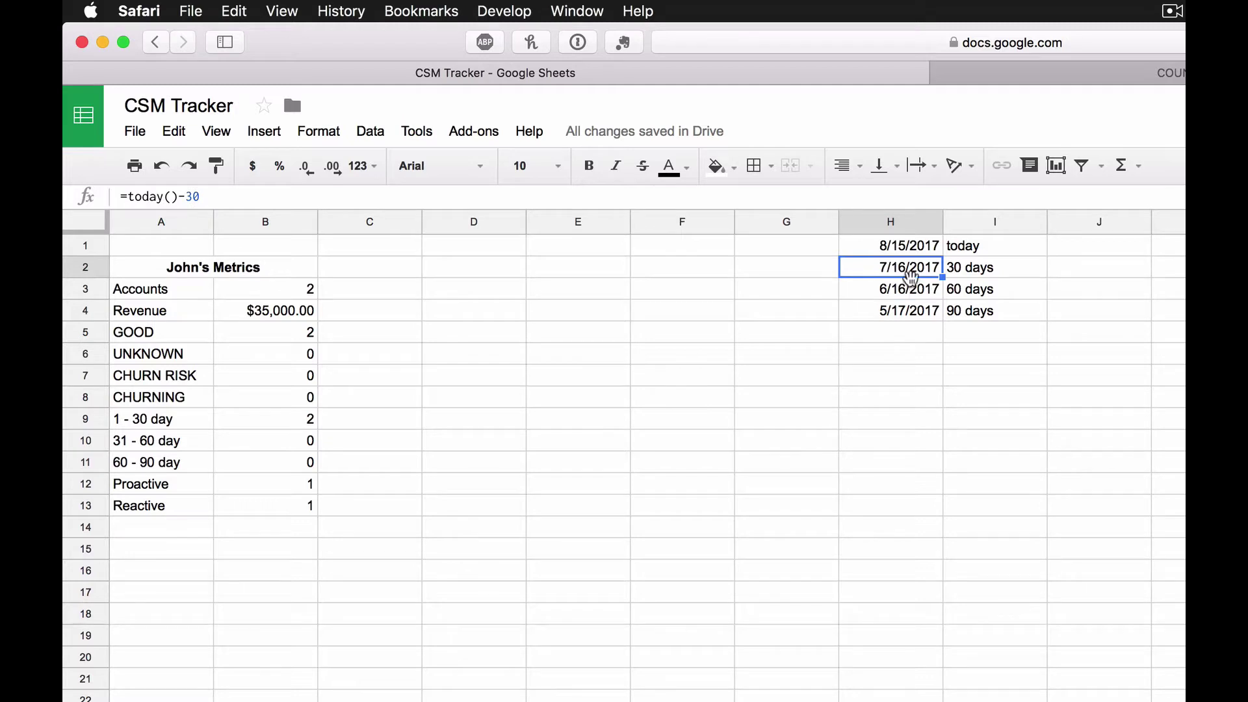
{"action": "left_click", "coordinate": [917, 249]}
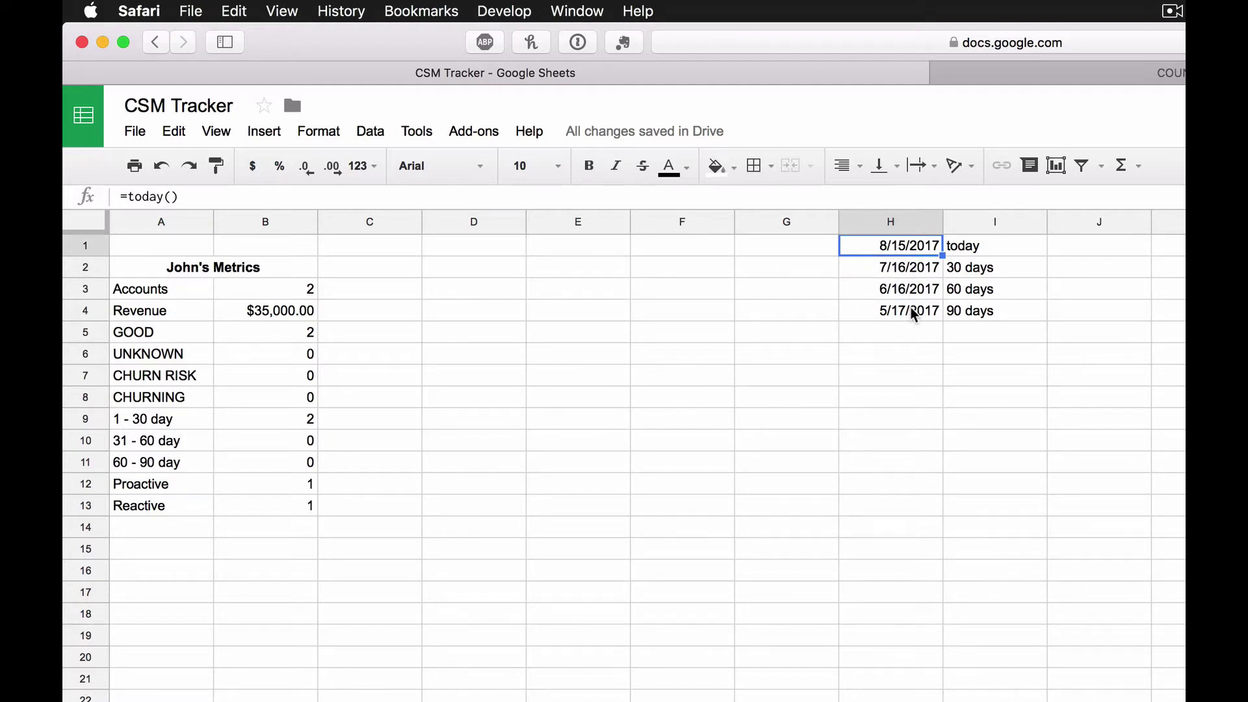
{"action": "left_click", "coordinate": [269, 424]}
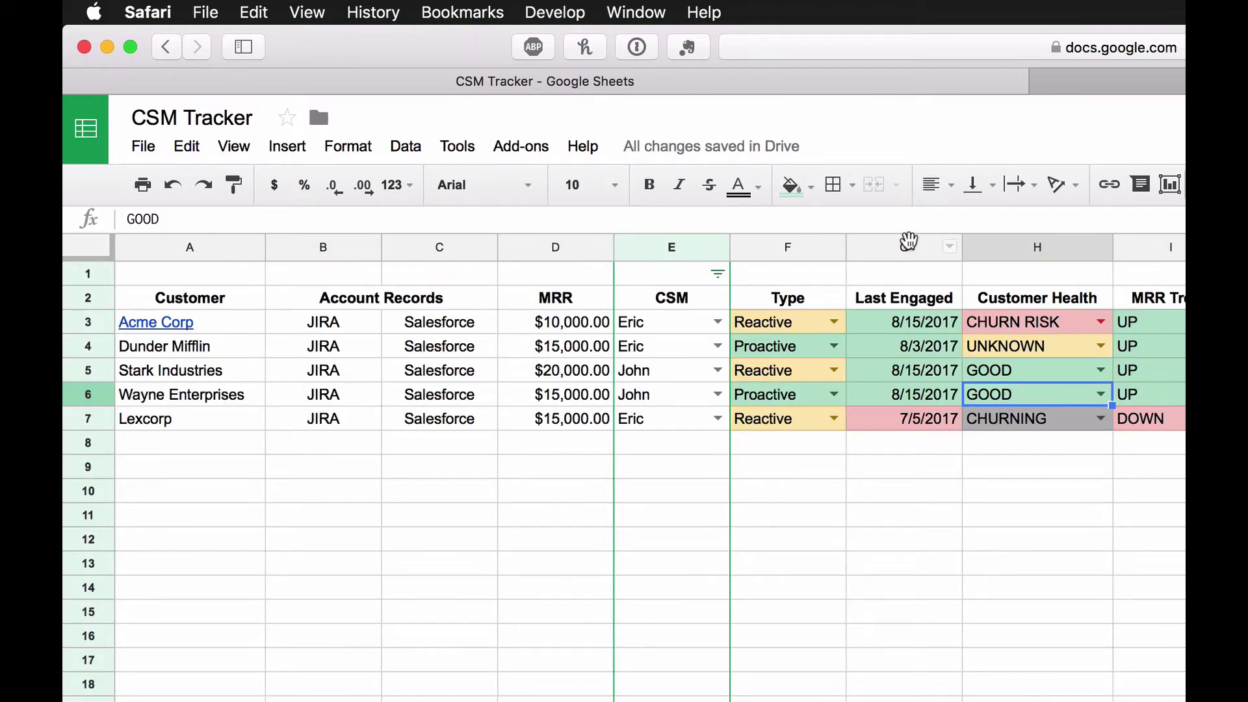
Check the Last Engaged column and today date against the 1 - 30 day COUNTIFS formula.
{"action": "left_click", "coordinate": [907, 247]}
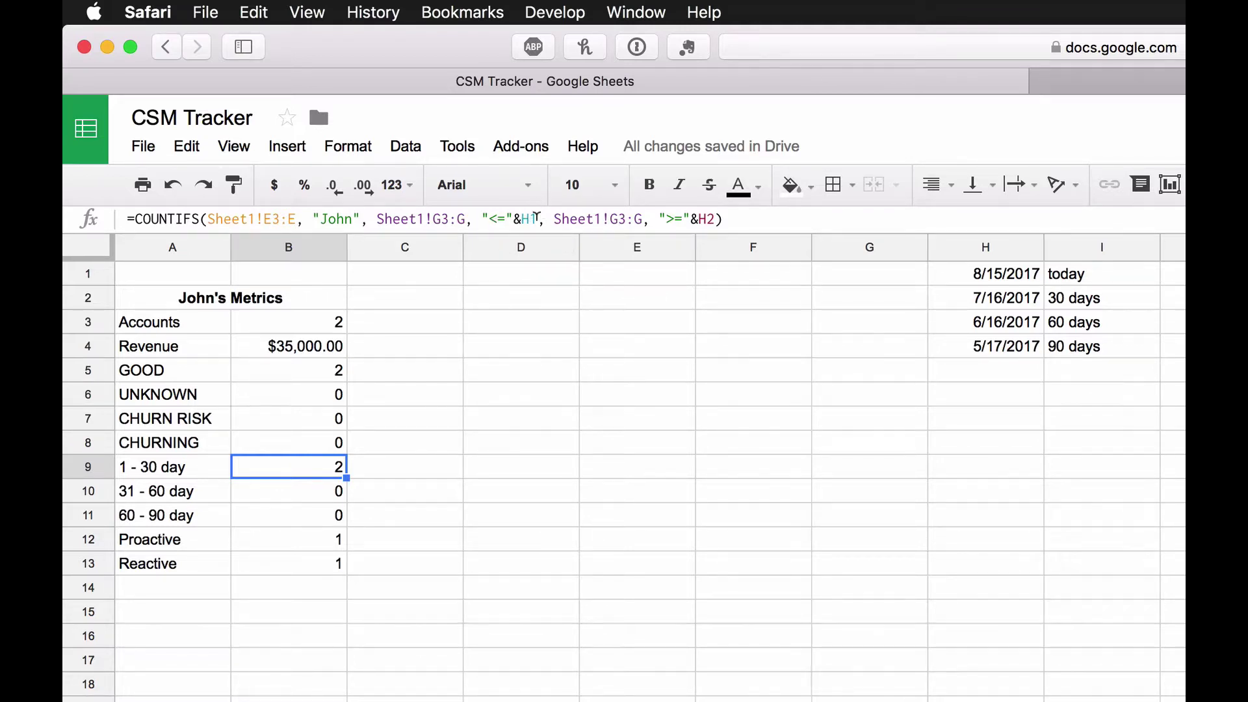
{"action": "left_click", "coordinate": [970, 281]}
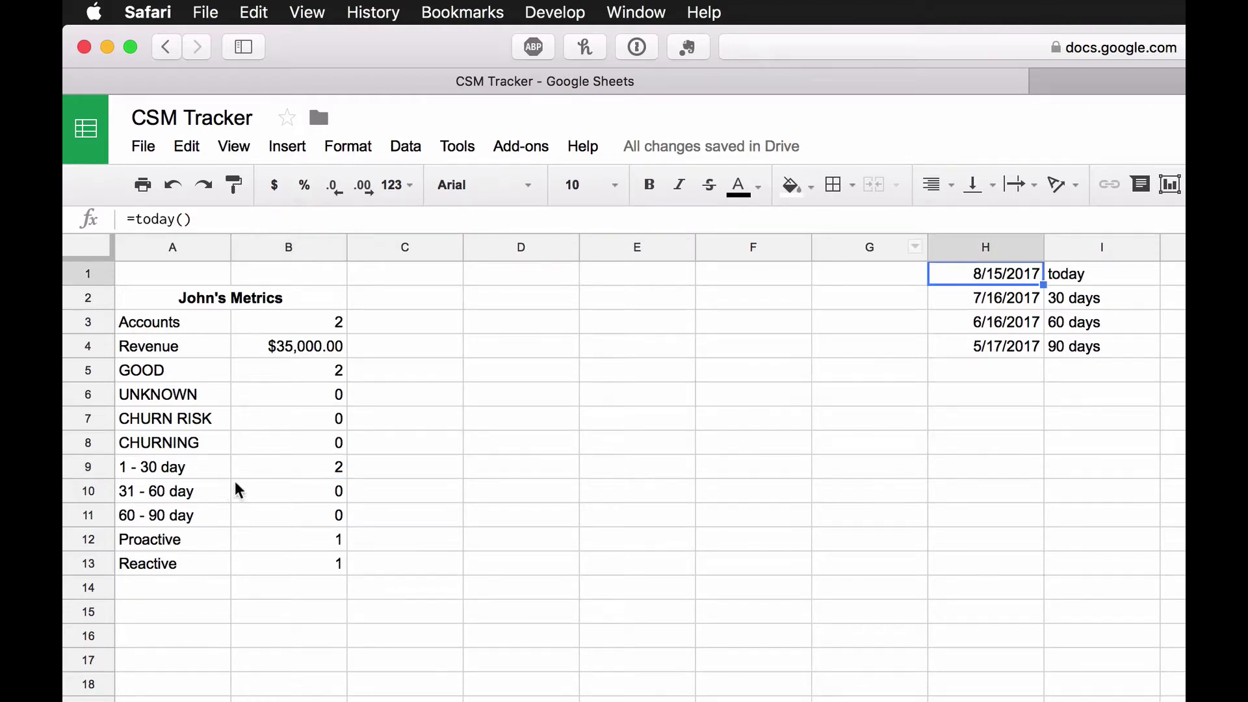
{"action": "left_click", "coordinate": [301, 474]}
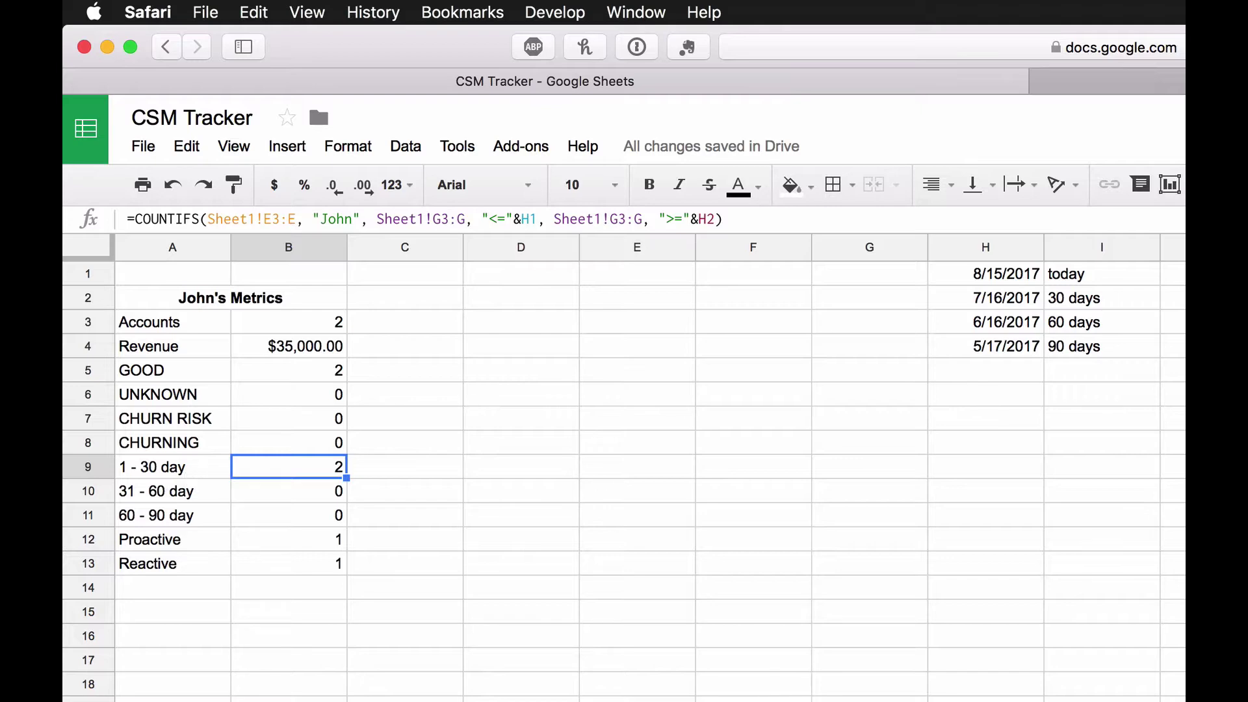
{"action": "key", "text": "alt+Up"}
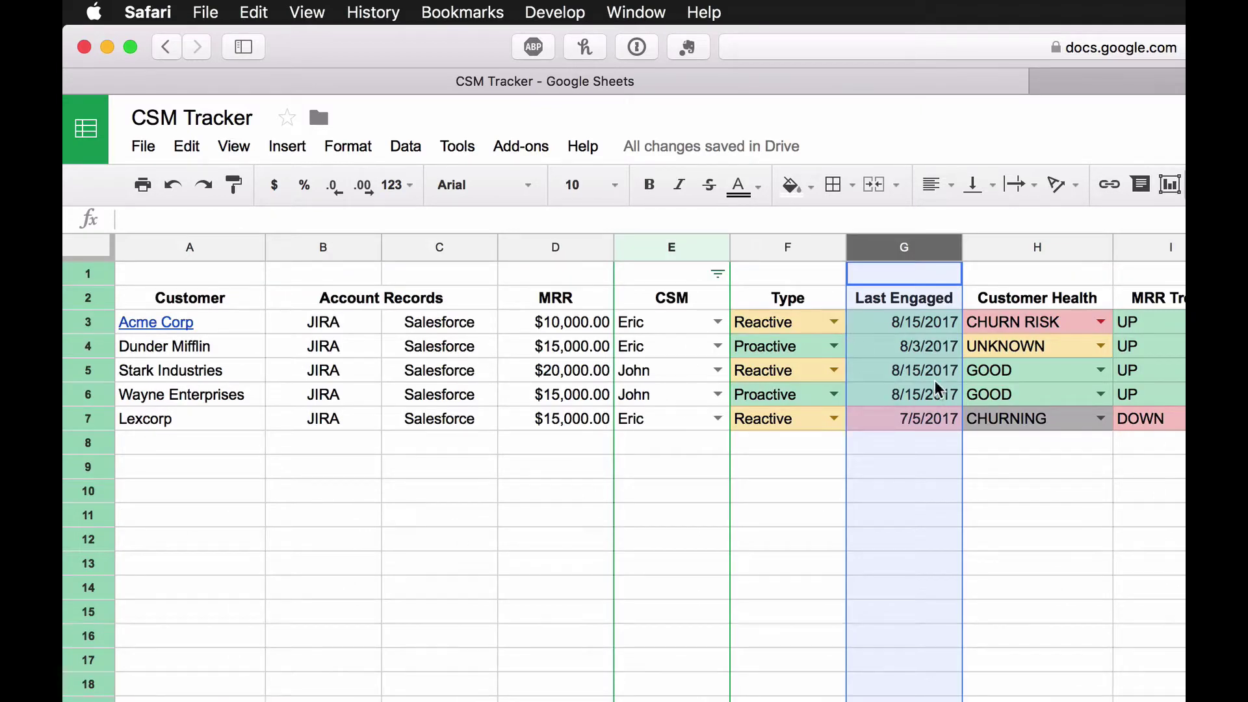
Change Stark Industries' Last Engaged date to July 4, 2017 using the date picker.
{"action": "left_click", "coordinate": [922, 473]}
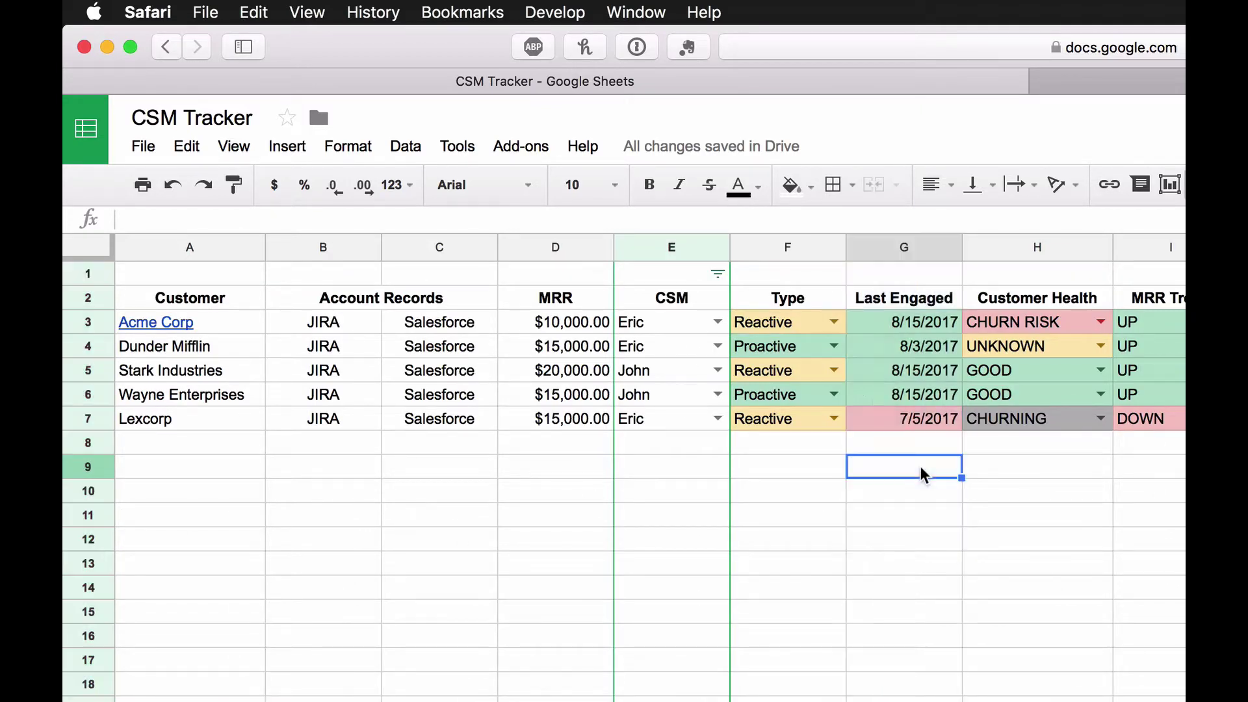
{"action": "left_click", "coordinate": [926, 374]}
{"action": "double_click", "coordinate": [925, 374]}
{"action": "left_click", "coordinate": [856, 393]}
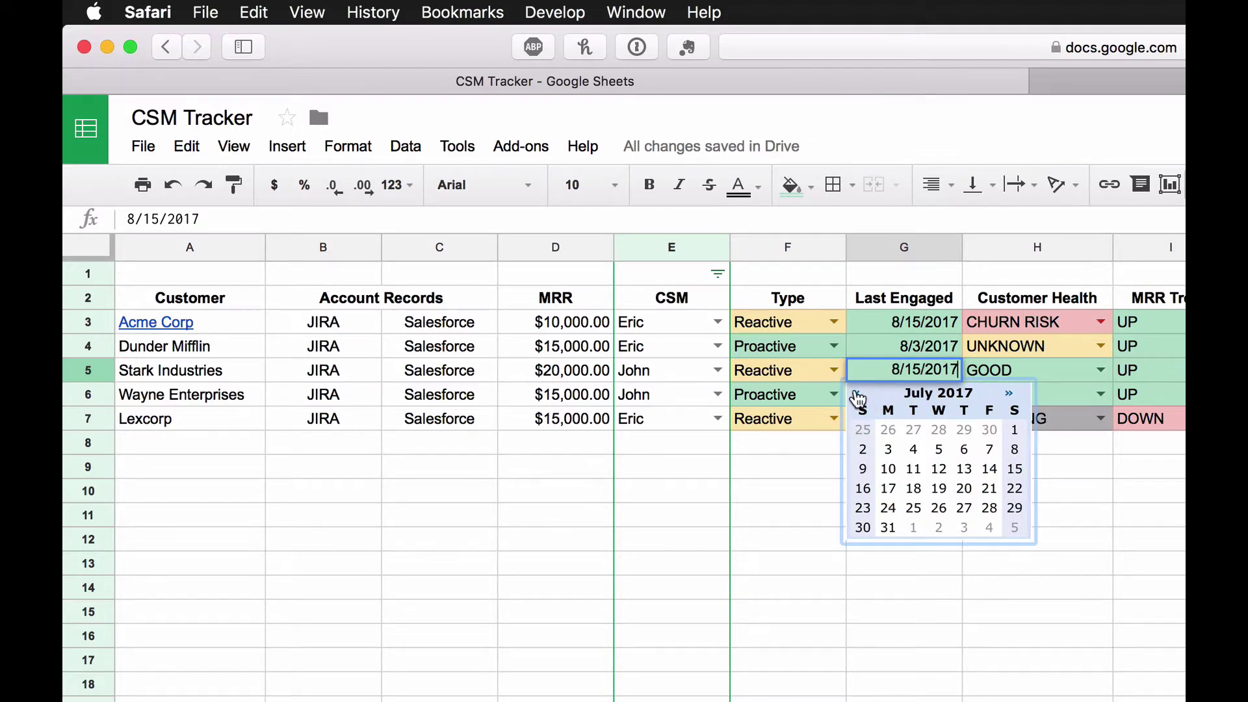
{"action": "left_click", "coordinate": [913, 449]}
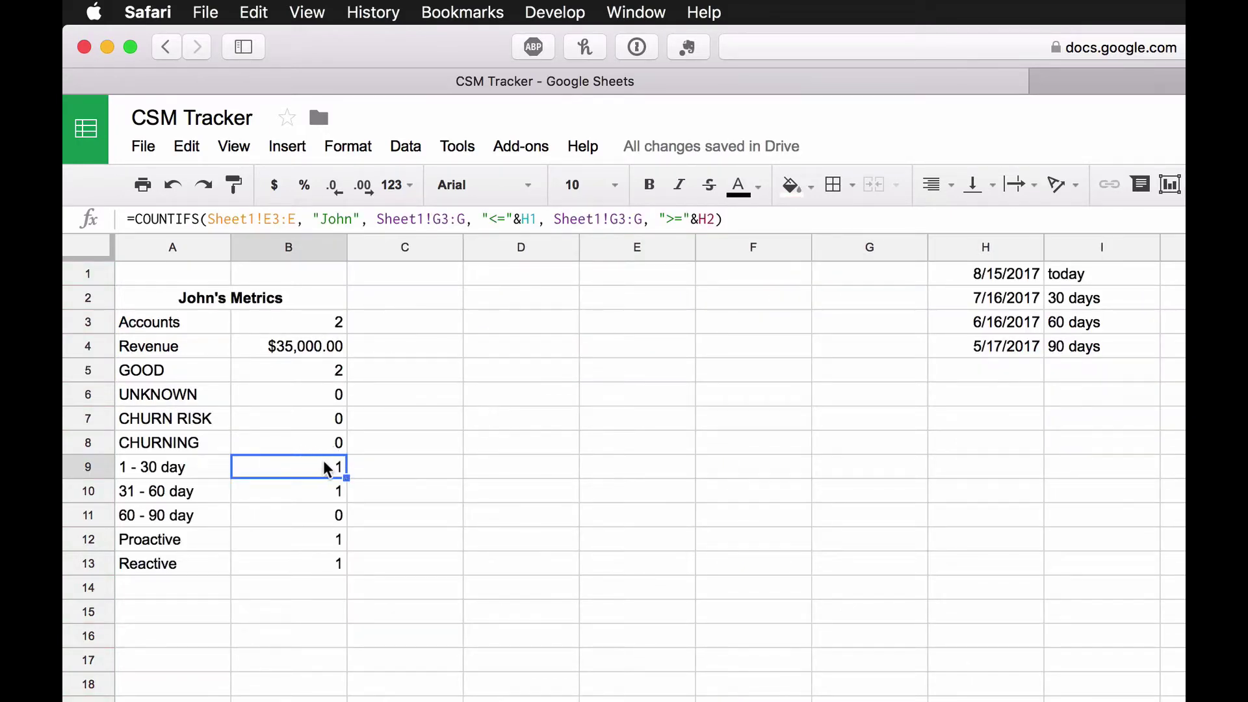
{"action": "left_click", "coordinate": [335, 495]}
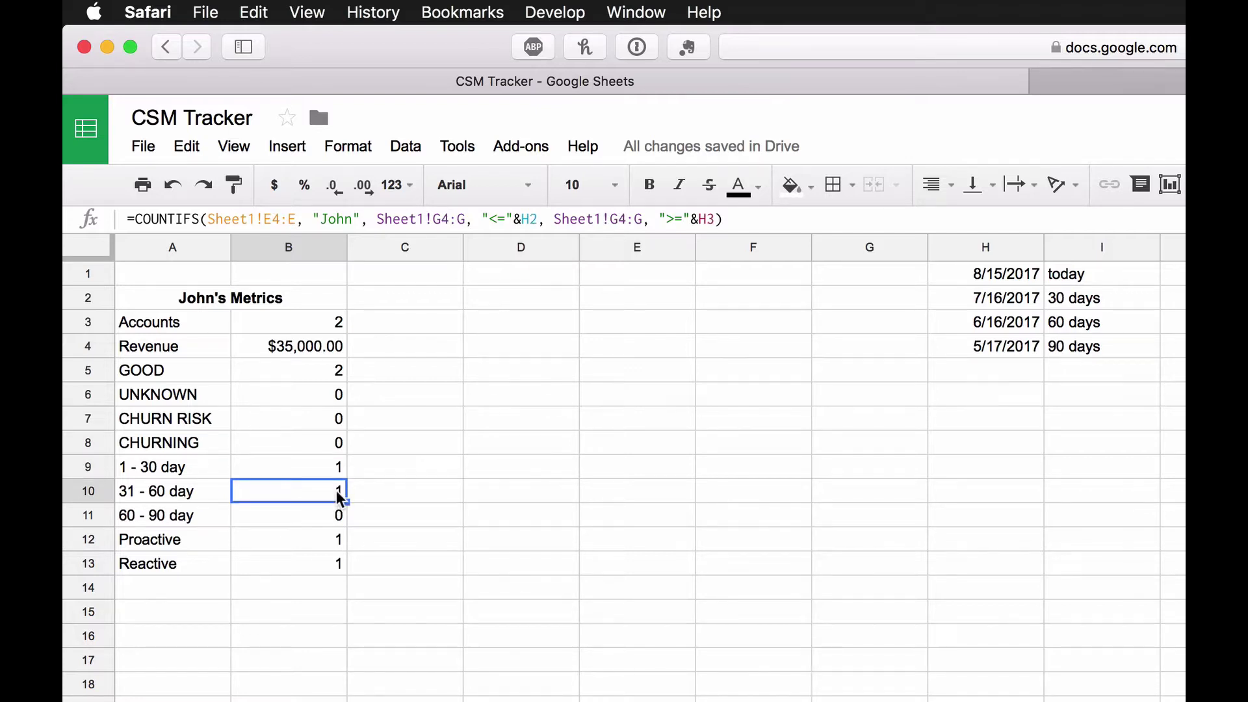
{"action": "left_click", "coordinate": [329, 516]}
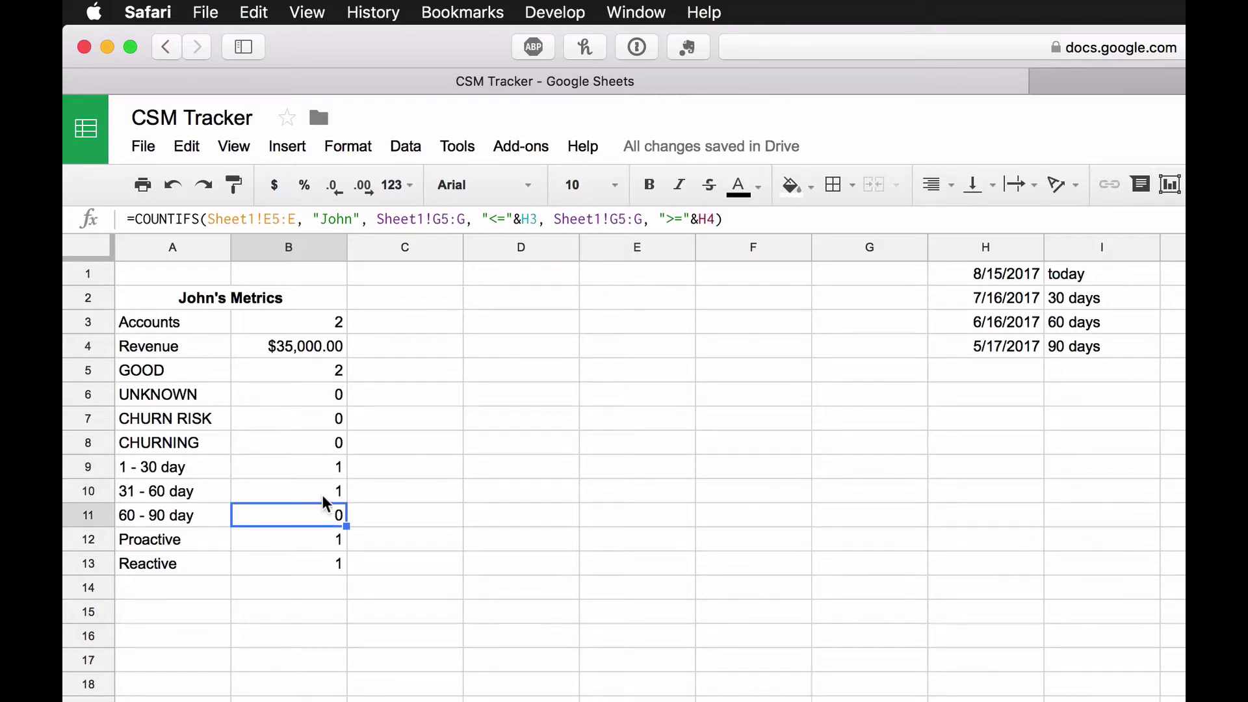
{"action": "left_click", "coordinate": [325, 502]}
{"action": "left_click", "coordinate": [328, 473]}
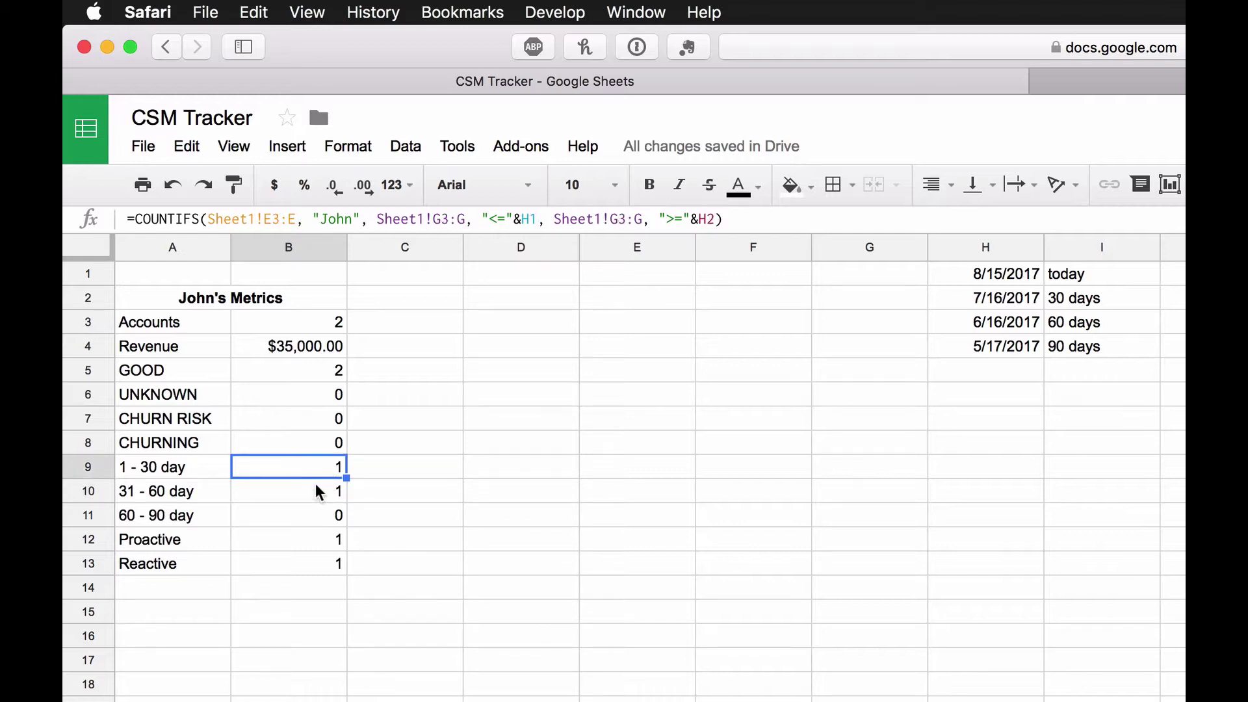
{"action": "left_click", "coordinate": [284, 501]}
{"action": "left_click_drag", "start_coordinate": [1006, 274], "coordinate": [1004, 346]}
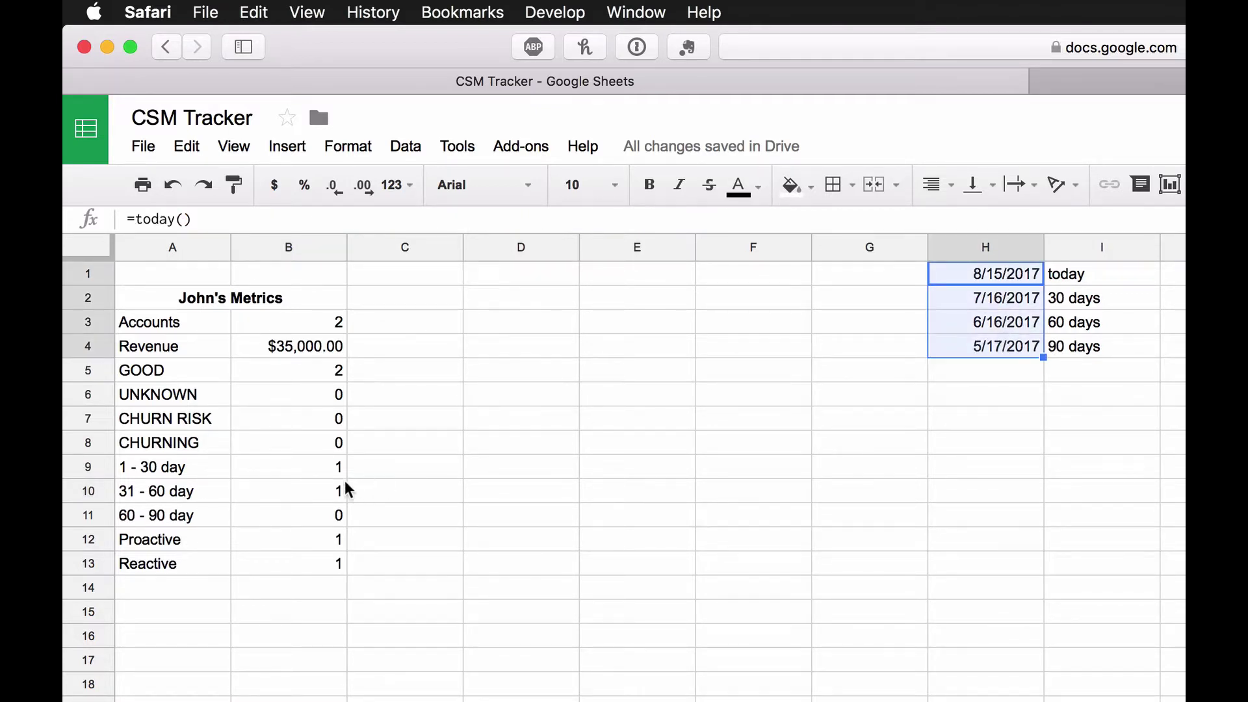
{"action": "left_click", "coordinate": [318, 479]}
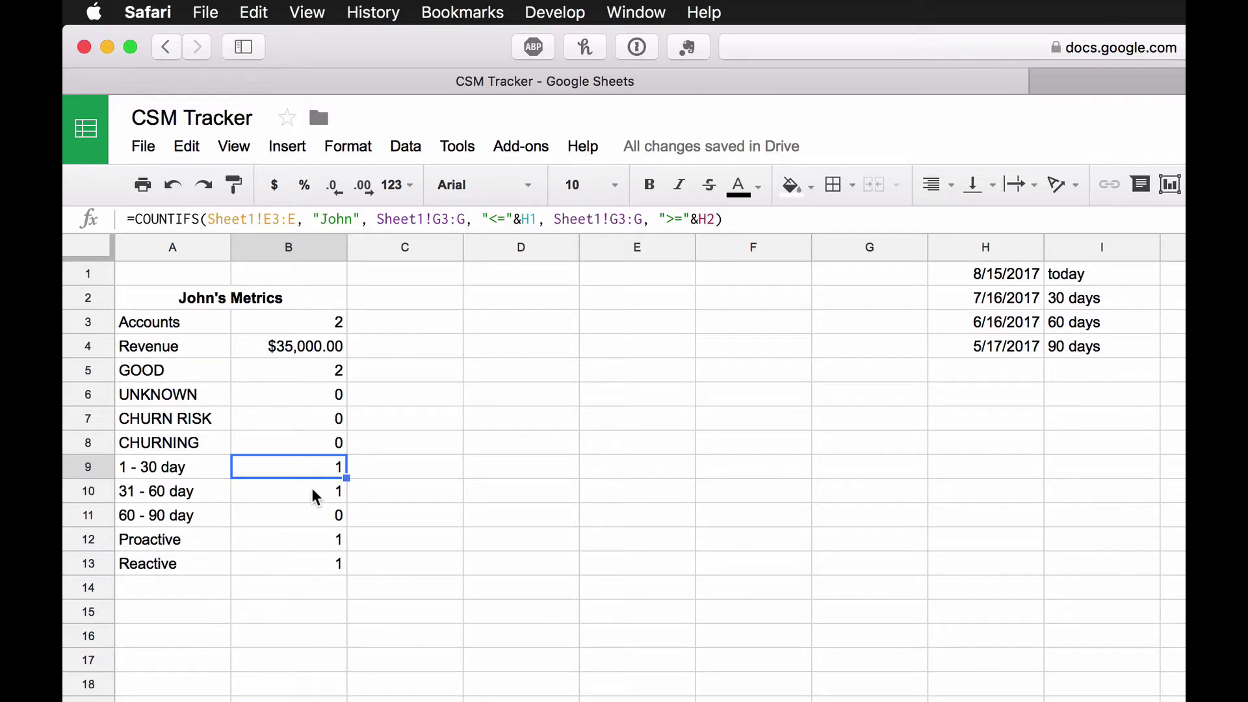
{"action": "left_click", "coordinate": [314, 496]}
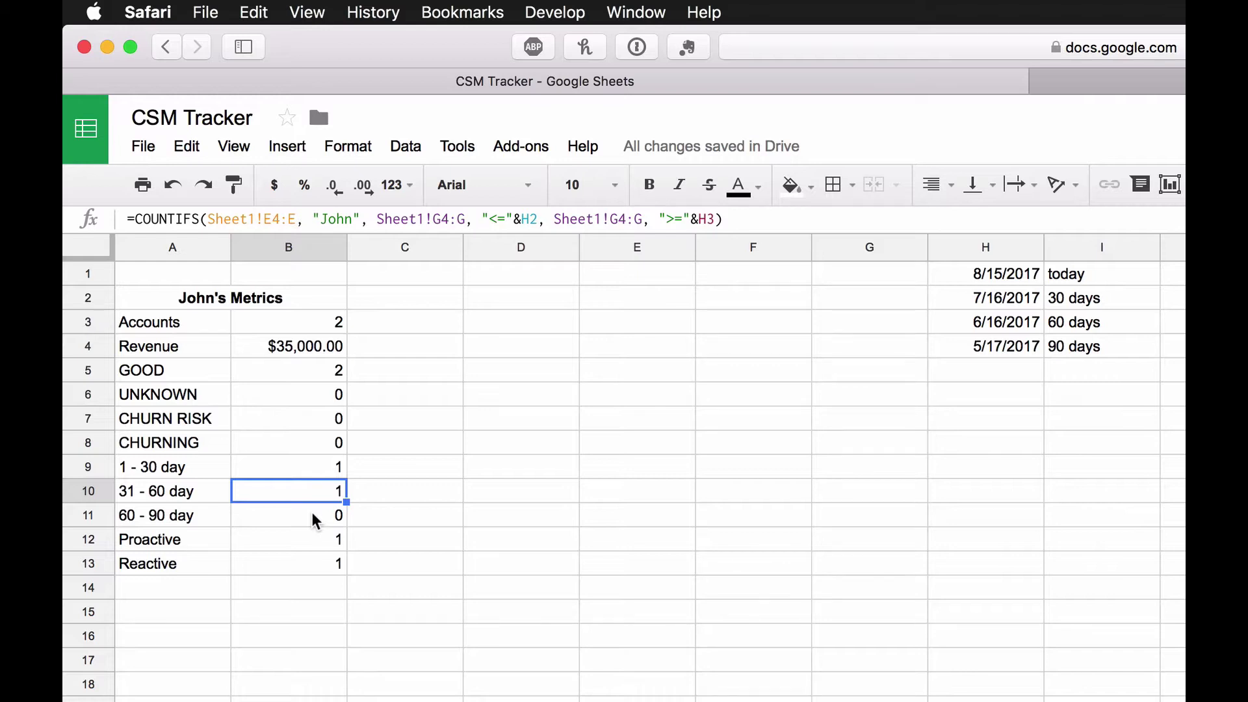
{"action": "left_click", "coordinate": [314, 520]}
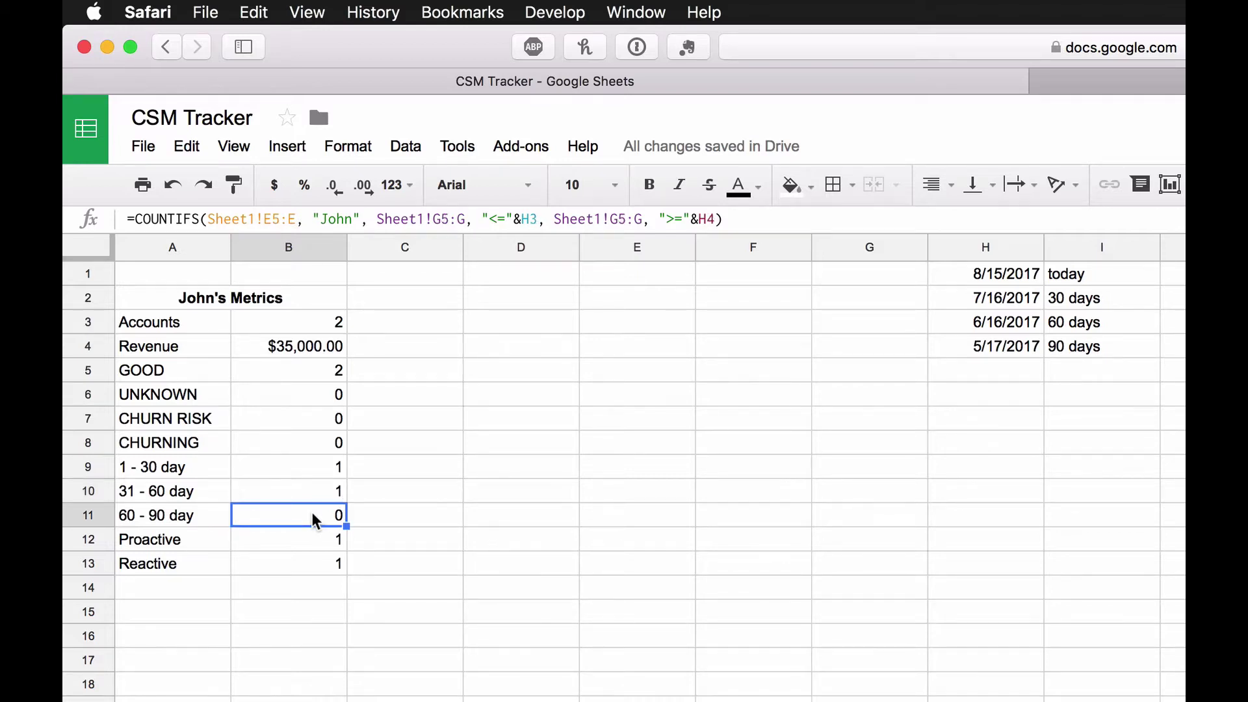
Check the Proactive and Reactive count formulas, then set Stark Industries' Type to Proactive.
{"action": "left_click", "coordinate": [314, 548]}
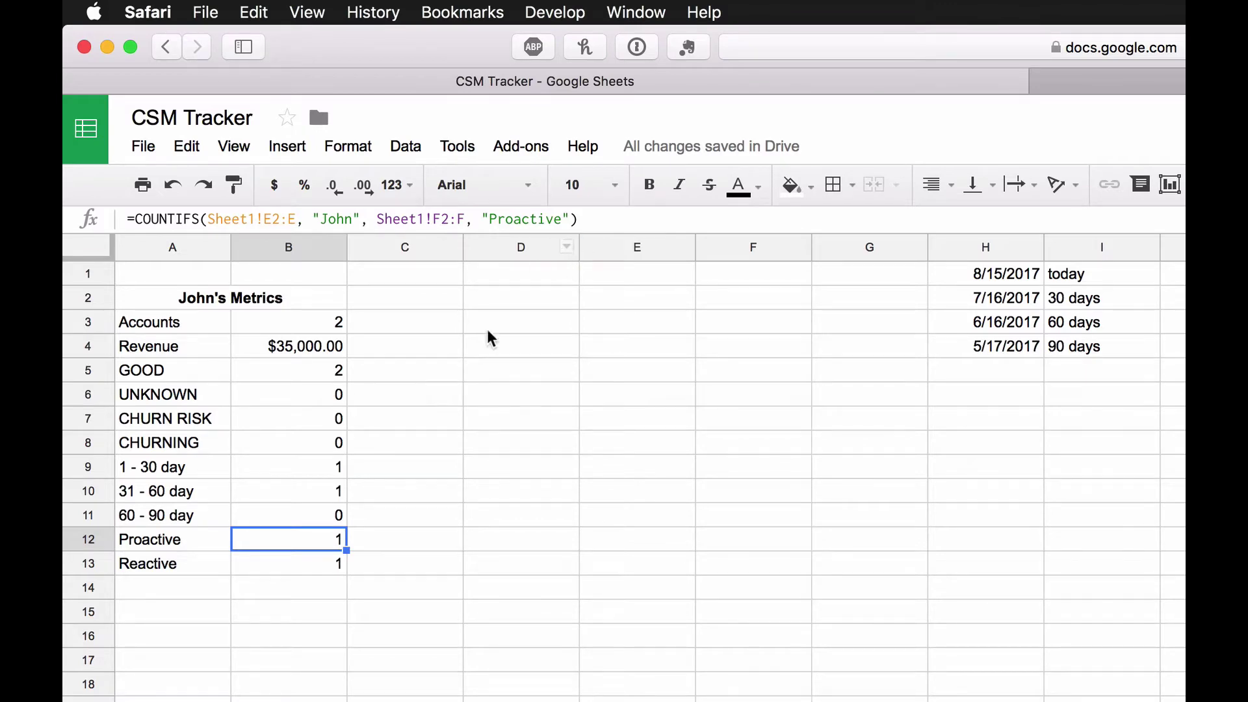
{"action": "left_click", "coordinate": [320, 571]}
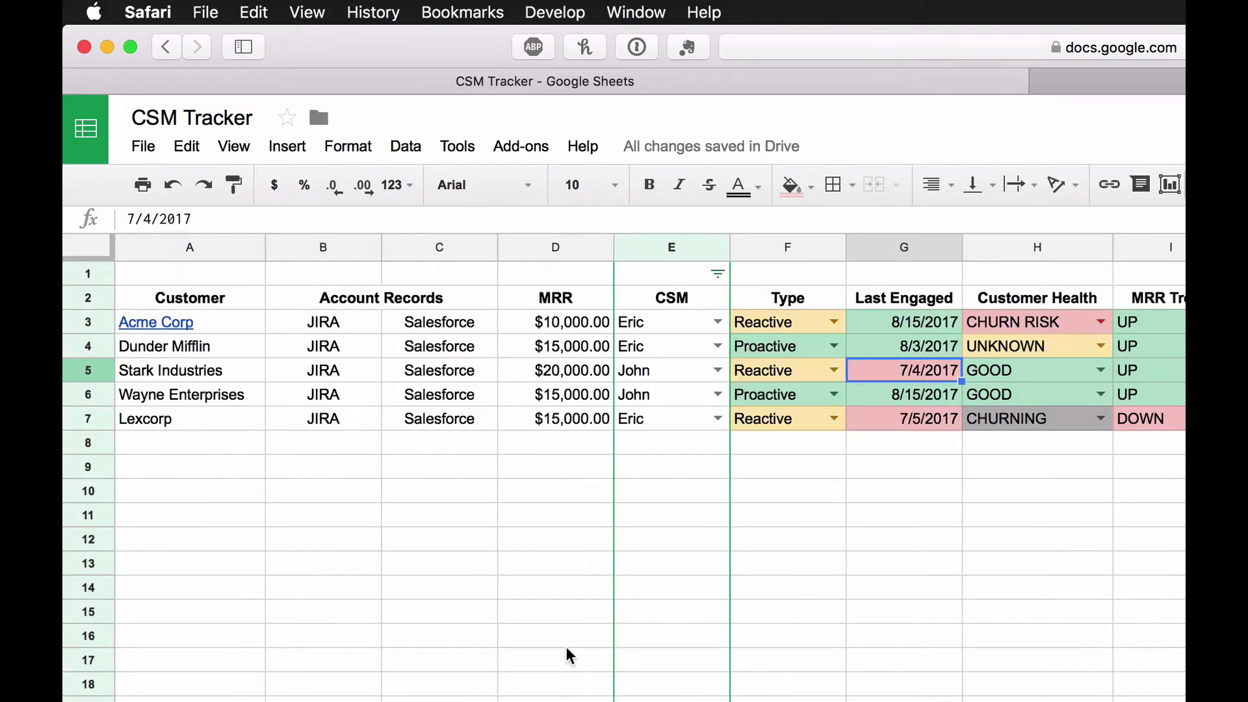
{"action": "left_click", "coordinate": [832, 372]}
{"action": "left_click", "coordinate": [794, 426]}
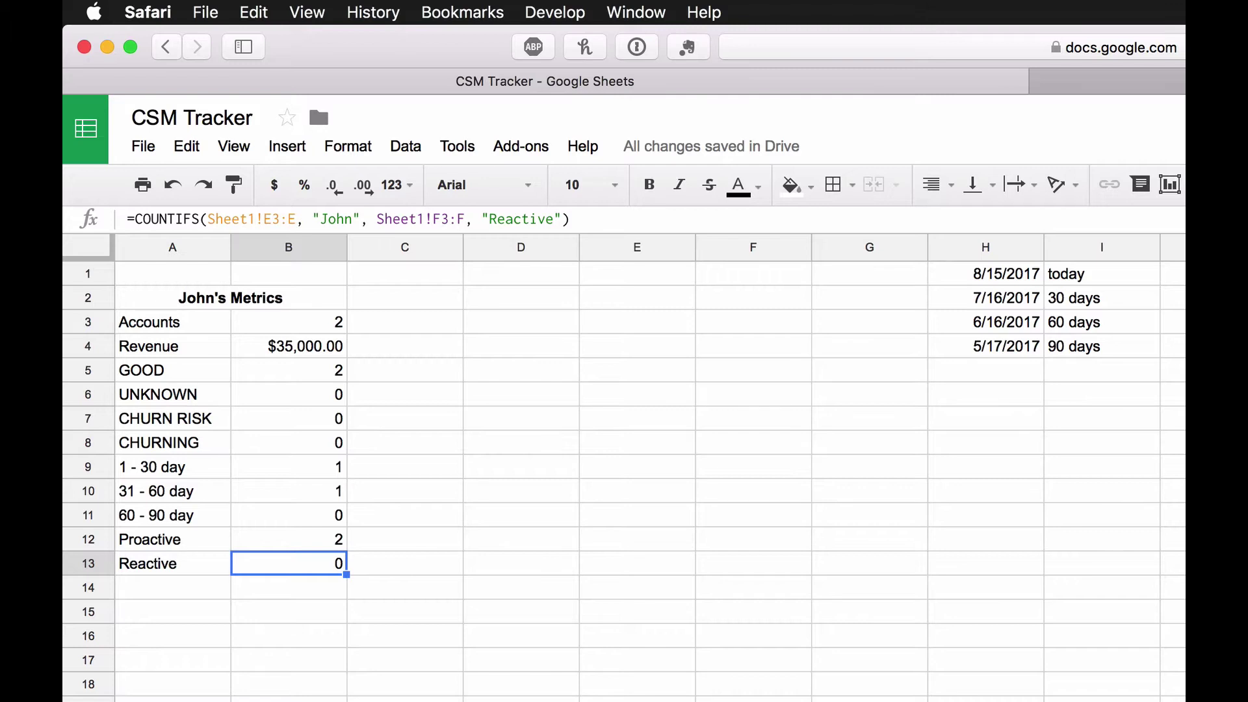
{"action": "left_click_drag", "start_coordinate": [139, 323], "coordinate": [306, 570]}
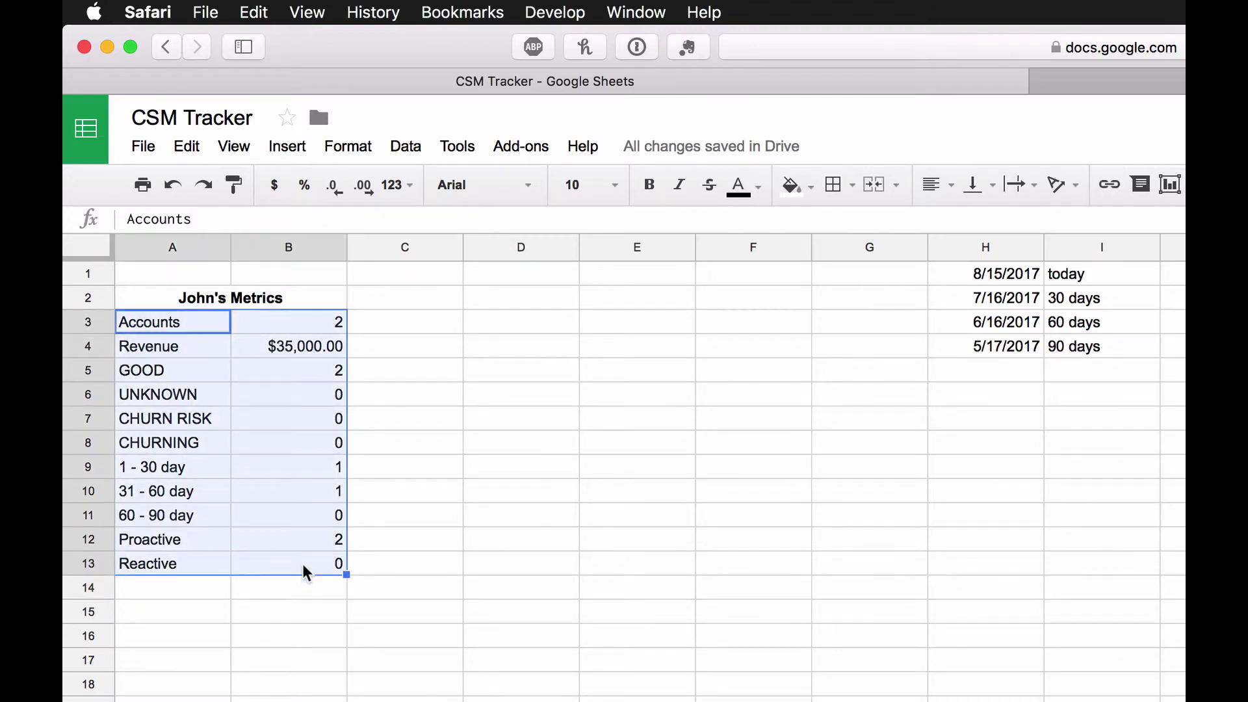